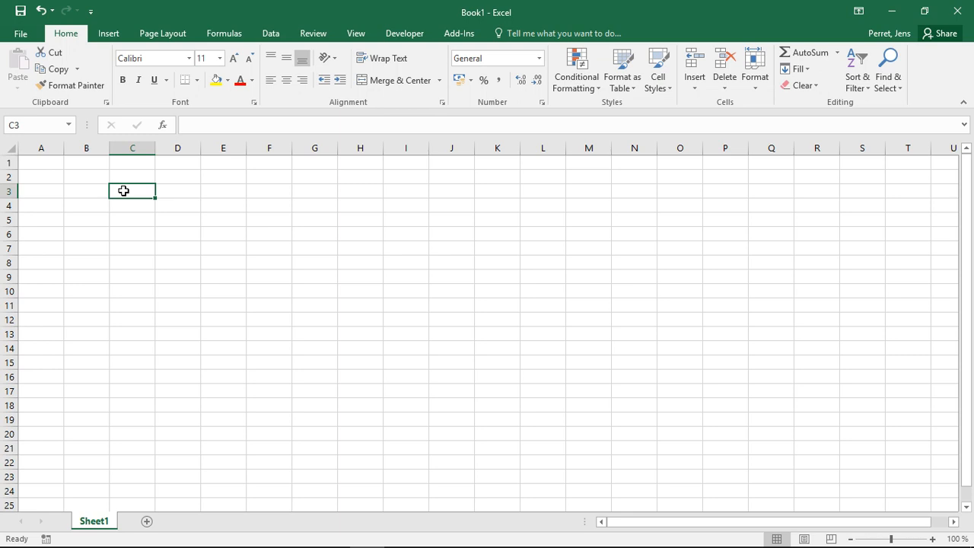
- Enter the number 11 in cell C3 and 49 in cell C4
text(11)
key(Return)
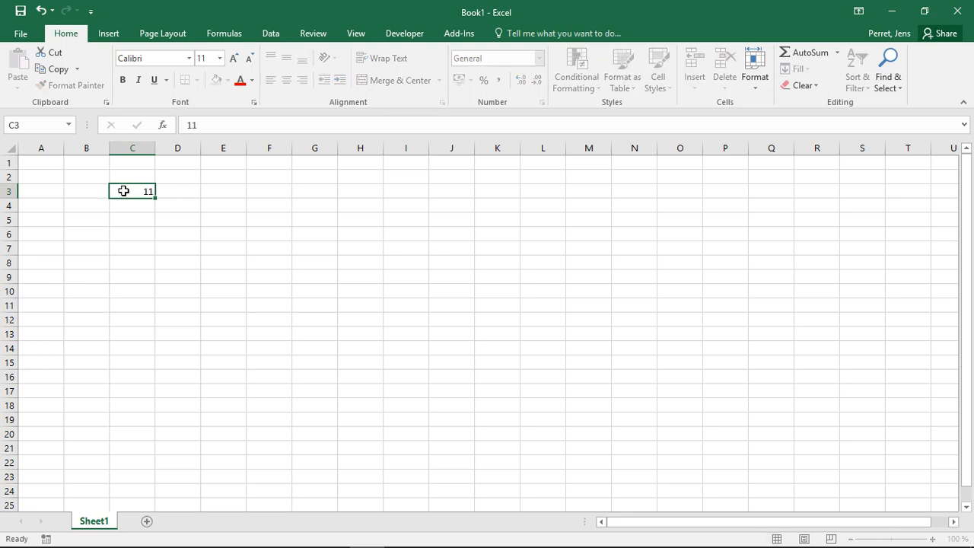
text(49)
key(Return)
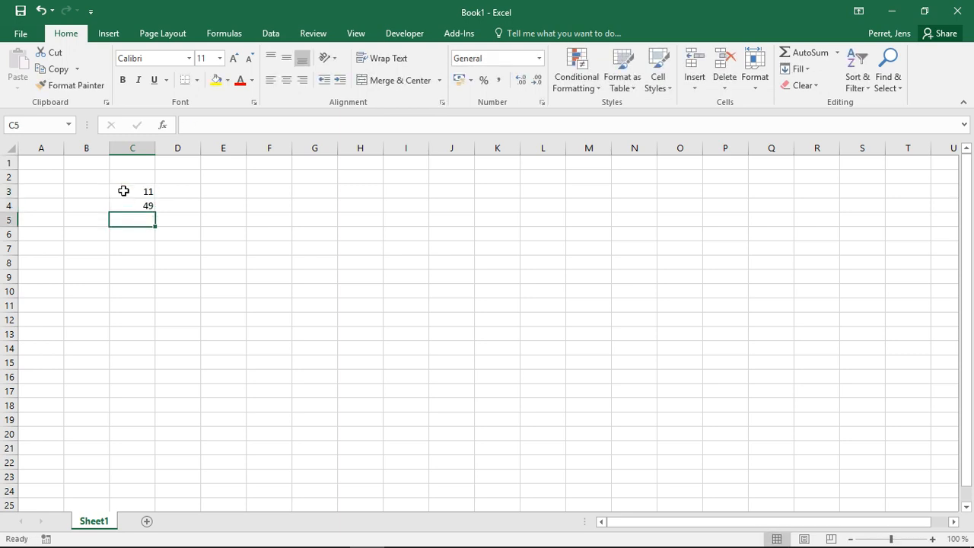
- Add the two numbers with the formula =C3+C4 in cell E3
key(Right)
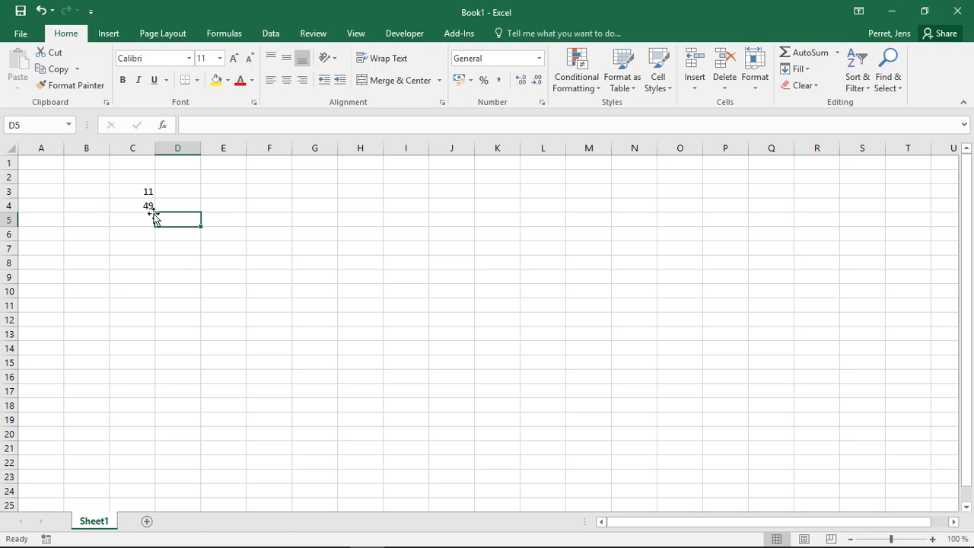
click(217, 193)
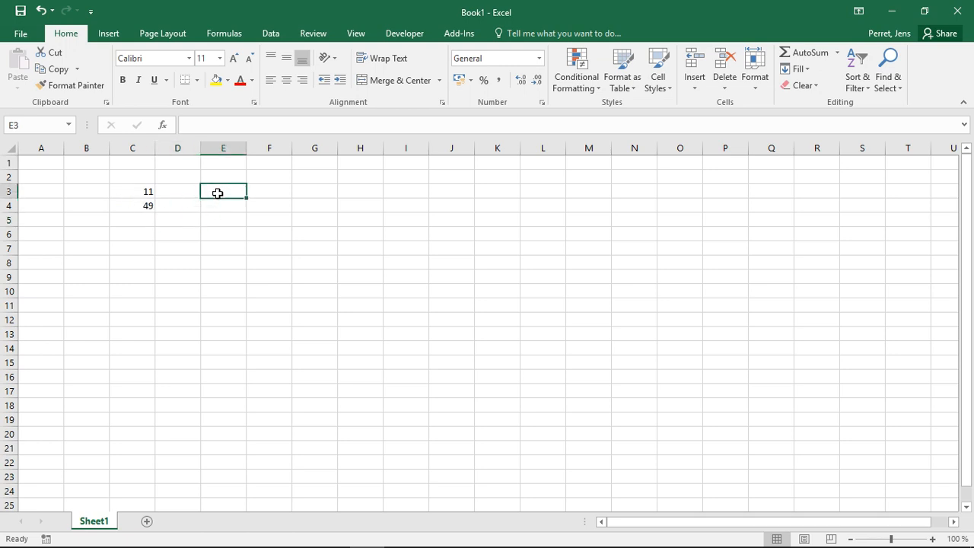
text(=)
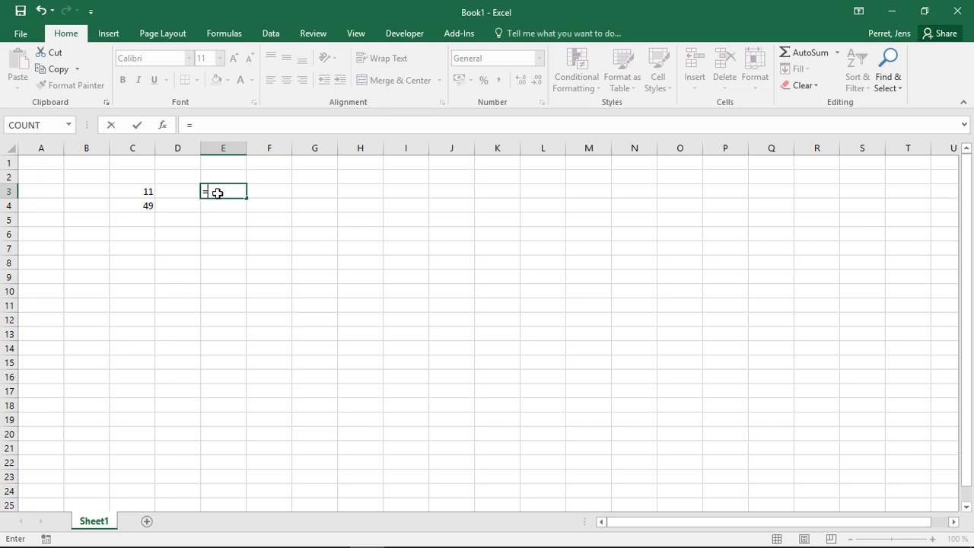
click(143, 192)
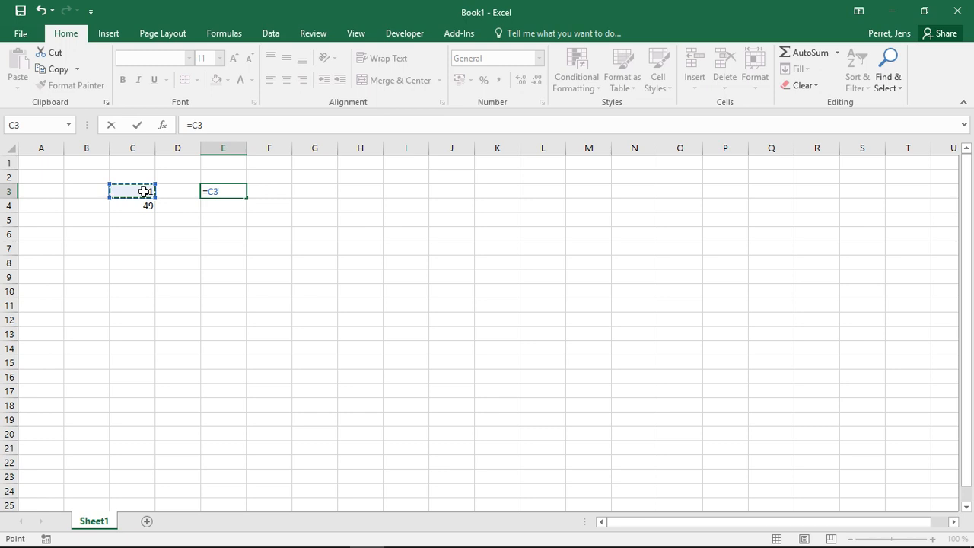
text(+)
click(145, 205)
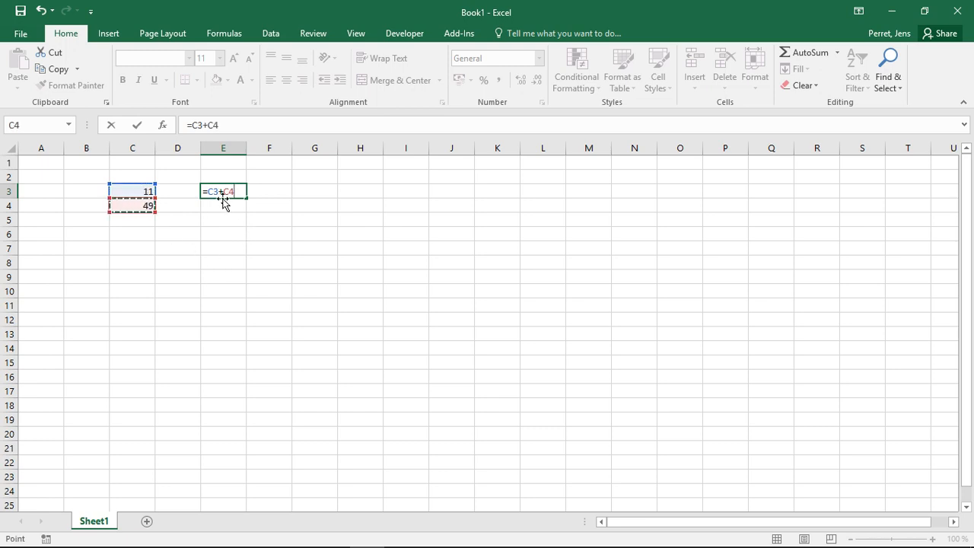
key(ctrl+Return)
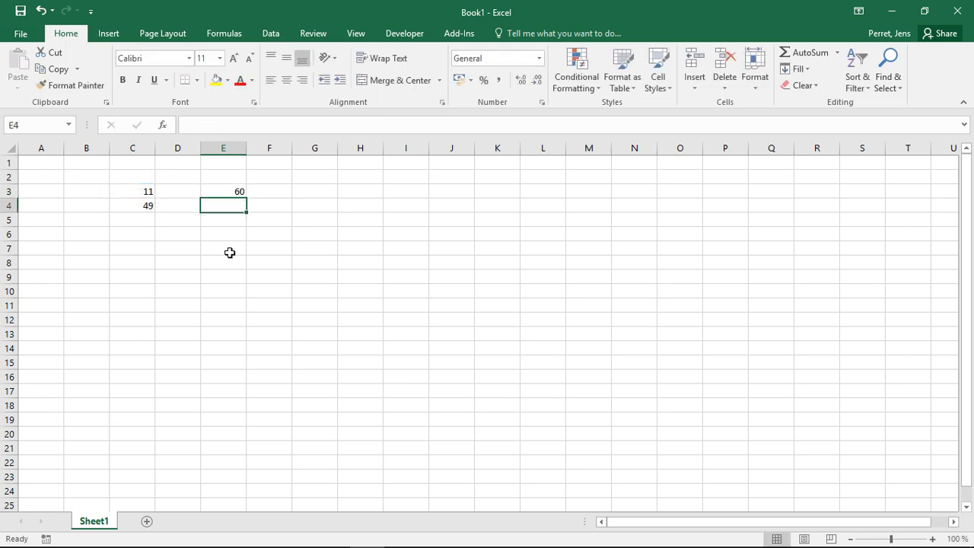
- Change the formula in E3 to the subtraction =C3-C4
click(208, 125)
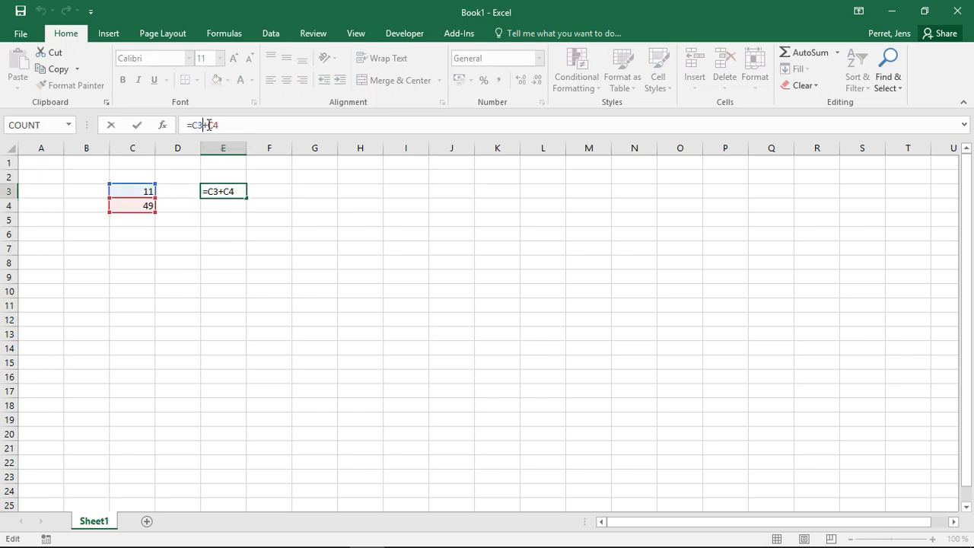
key(BackSpace)
text(-)
key(ctrl+Return)
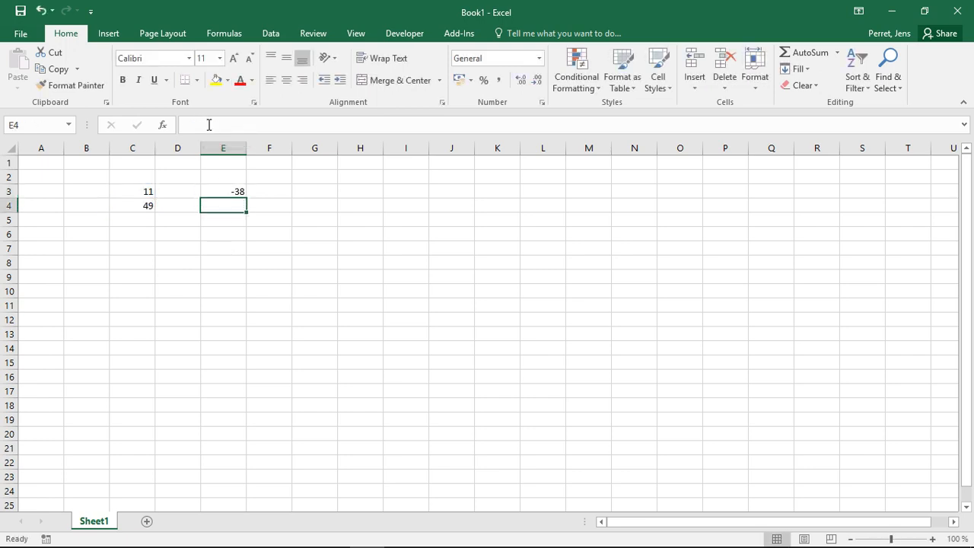
- Change the operator in E3 to multiplication so the formula reads =C3*C4
click(202, 125)
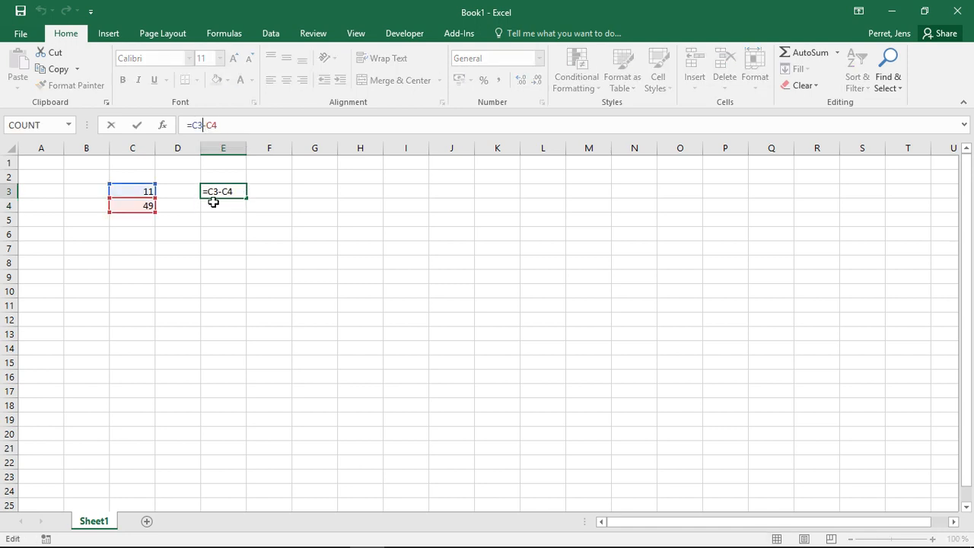
key(shift+Right)
text(*)
key(Return)
- Change the formula in E3 to the division =C3/C4
key(Up)
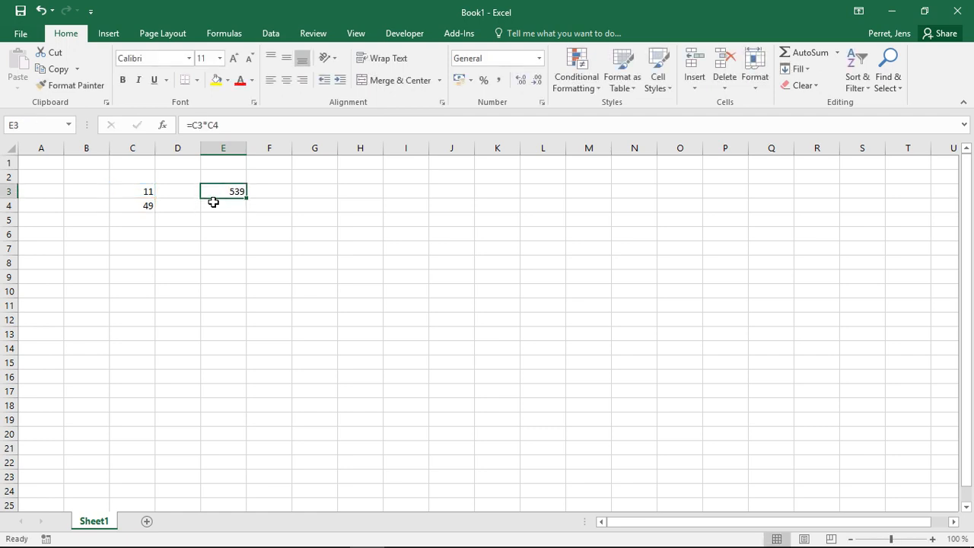
click(206, 124)
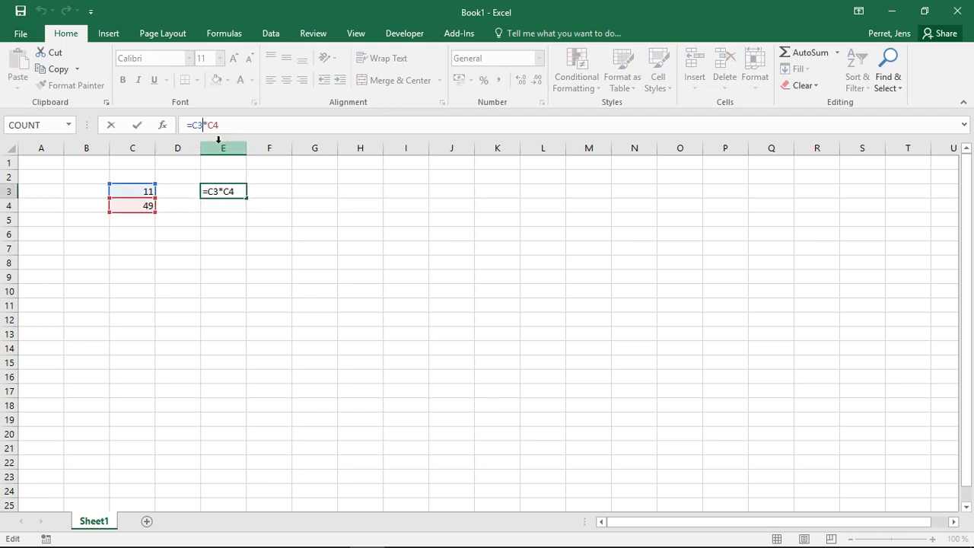
drag(202, 125, 208, 125)
text(/)
key(Return)
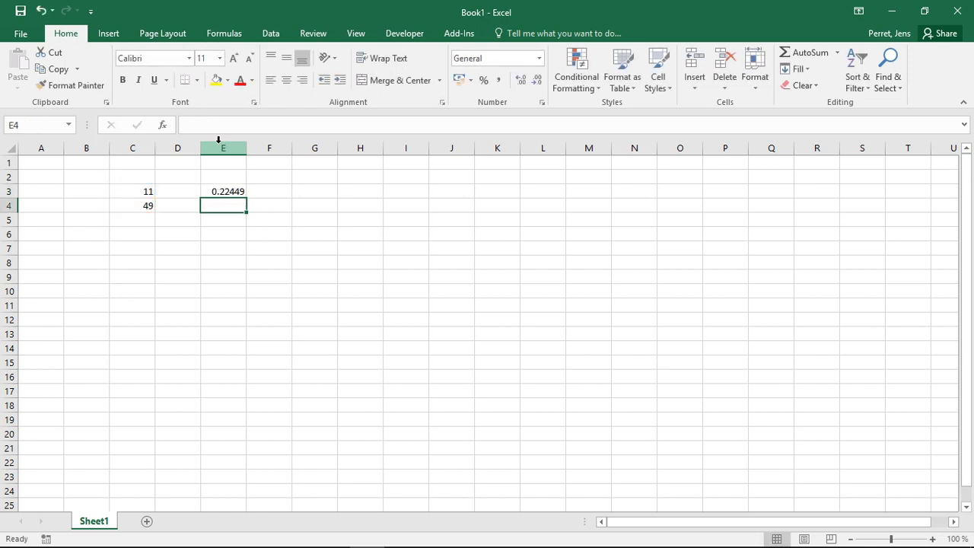
key(Up)
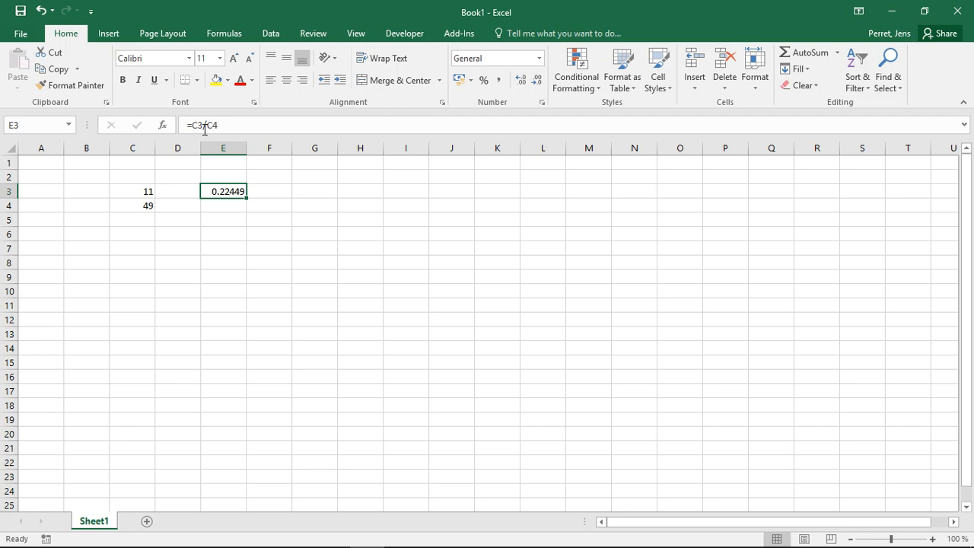
- Raise the number in C3 to the third power with the formula =C3^3 in cell E4
key(Down)
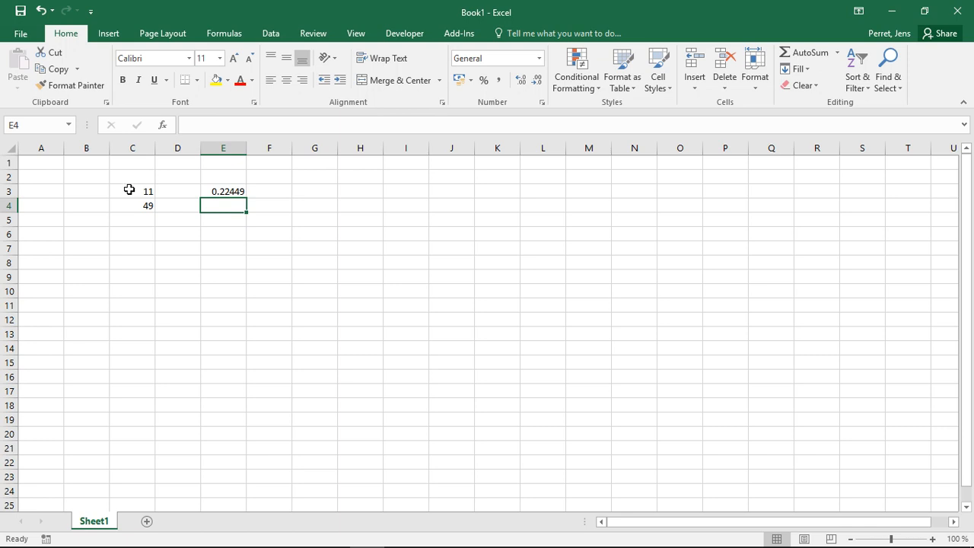
click(205, 125)
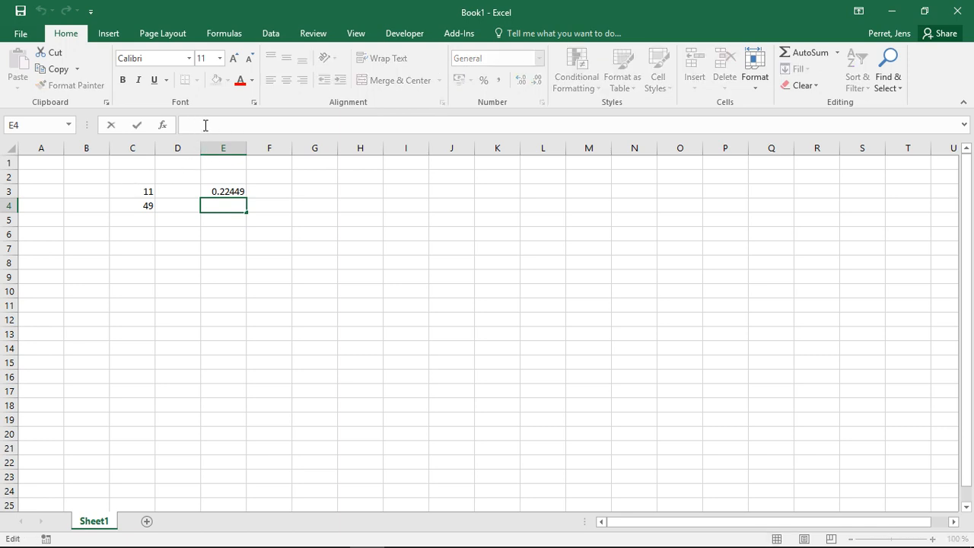
text(=)
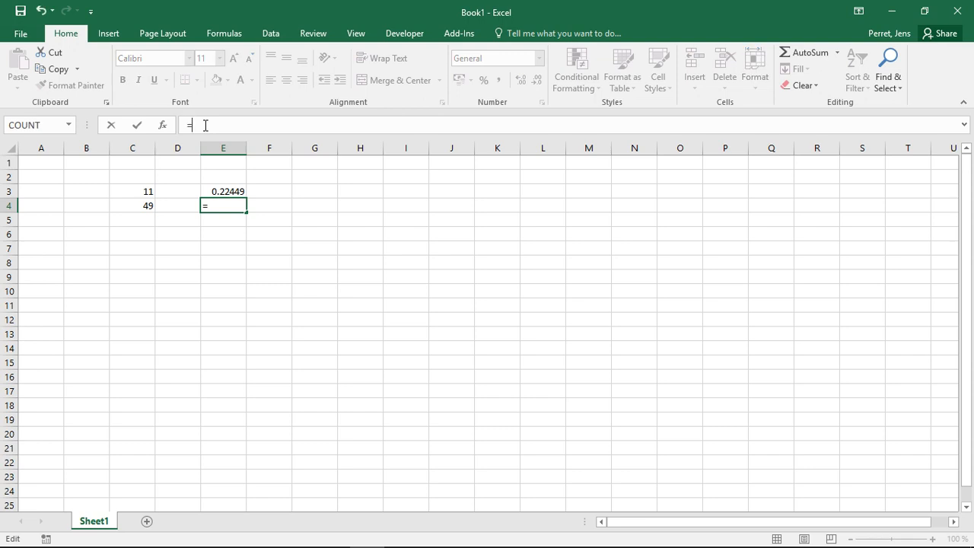
click(147, 190)
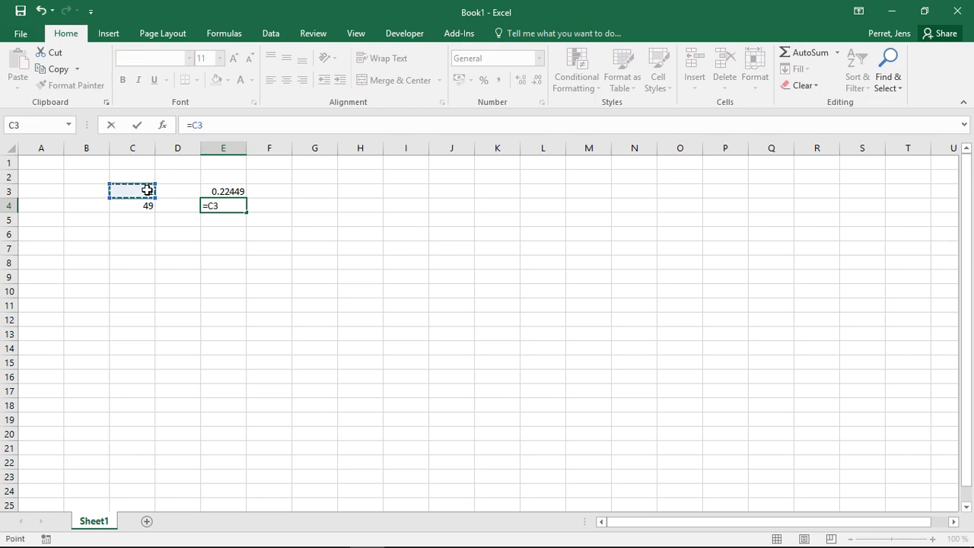
text(^)
click(213, 130)
text(3)
key(Return)
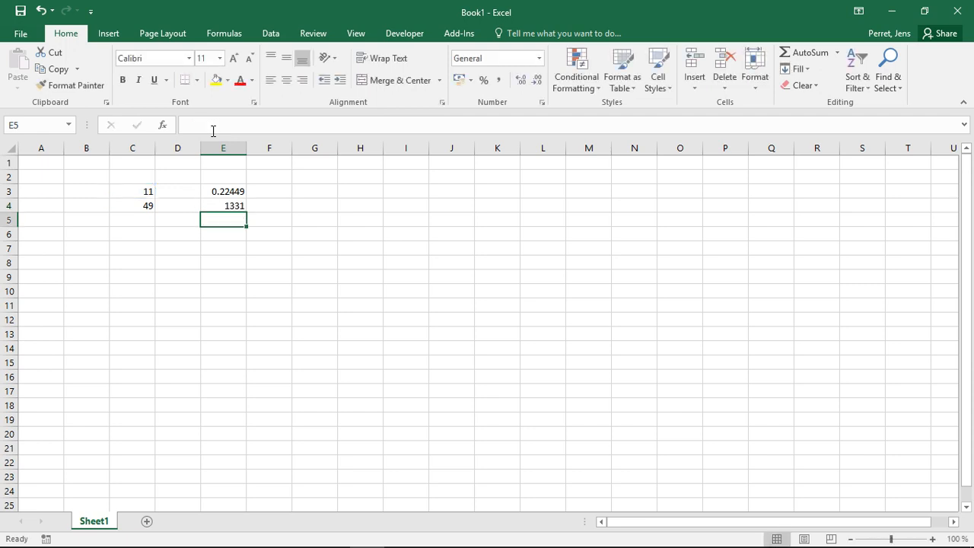
- Change the exponent in E4 to a bracketed fraction so the formula reads =C3^(3/7)
key(Up)
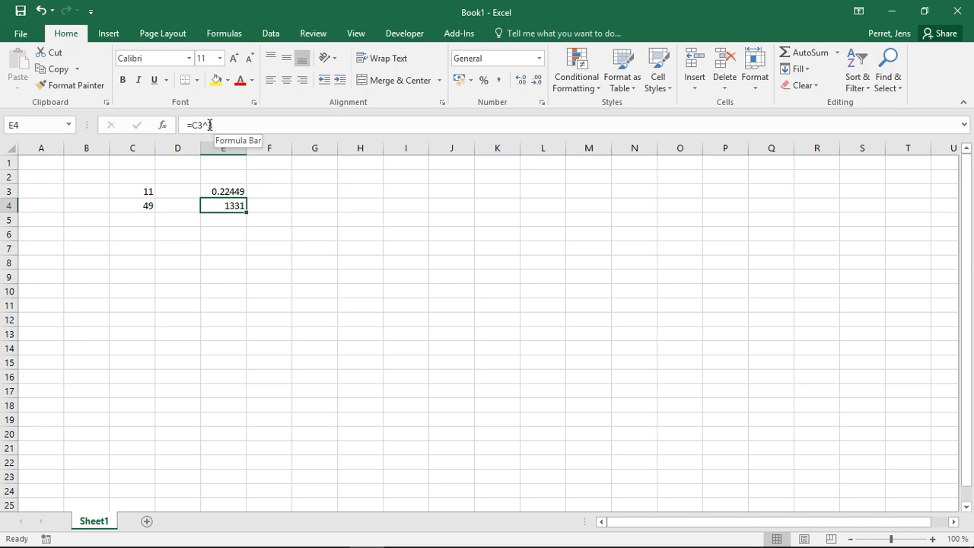
click(210, 125)
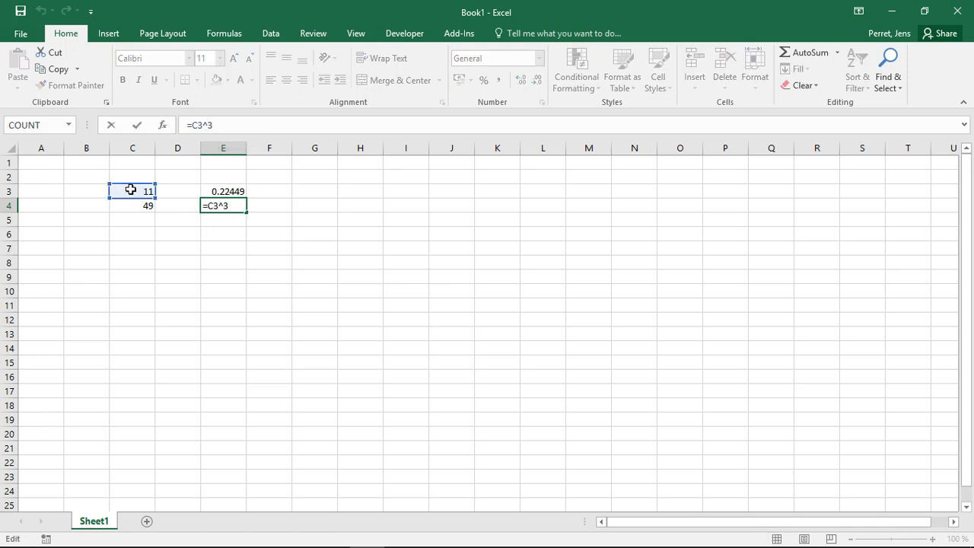
text(()
key(Right)
text(/7))
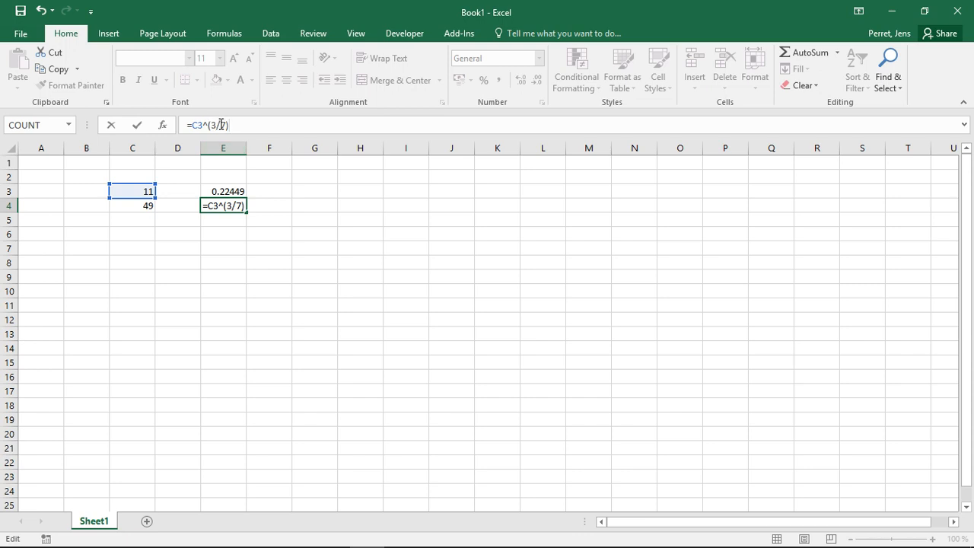
key(Return)
key(Up)
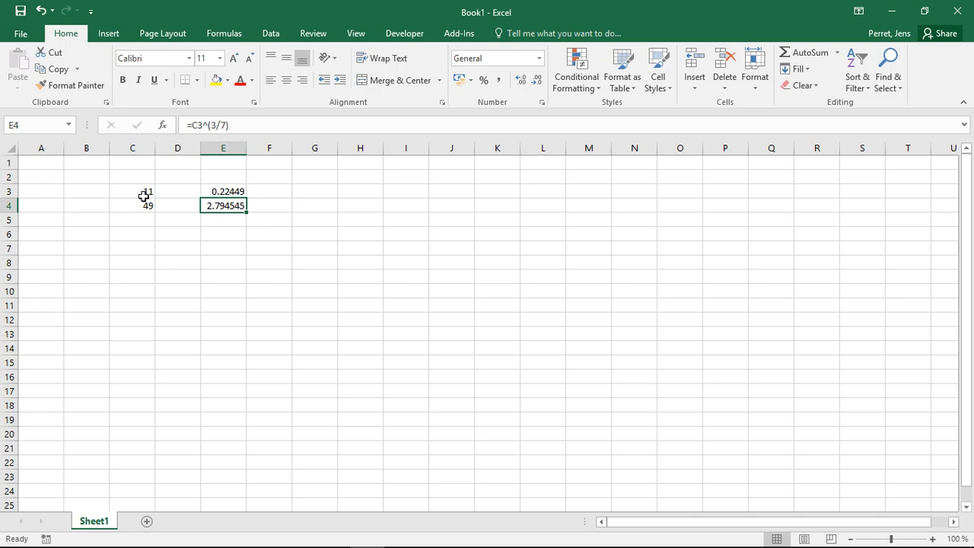
click(240, 217)
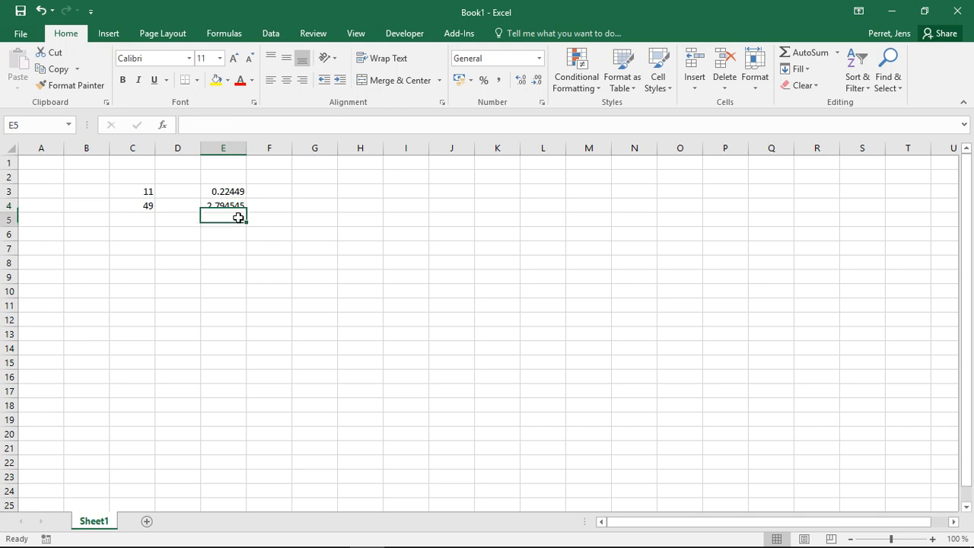
click(229, 205)
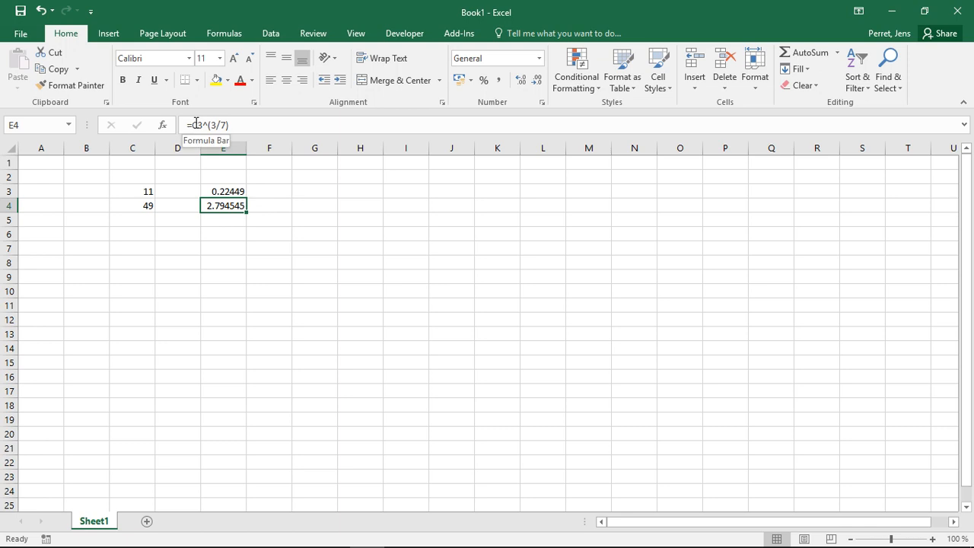
- Calculate the third power of C3 in cell F4 with the function =POWER(C3;3)
click(255, 206)
text(=)
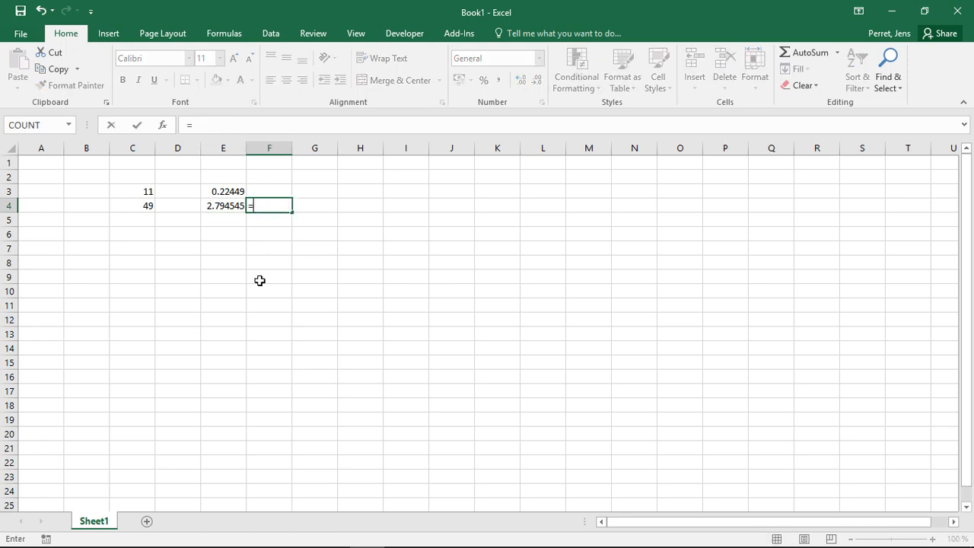
text(POWER()
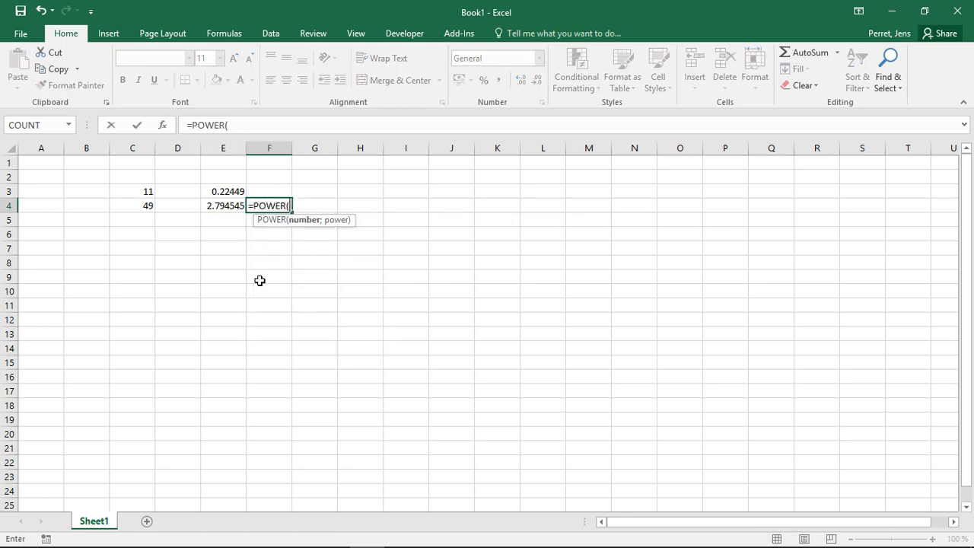
click(123, 190)
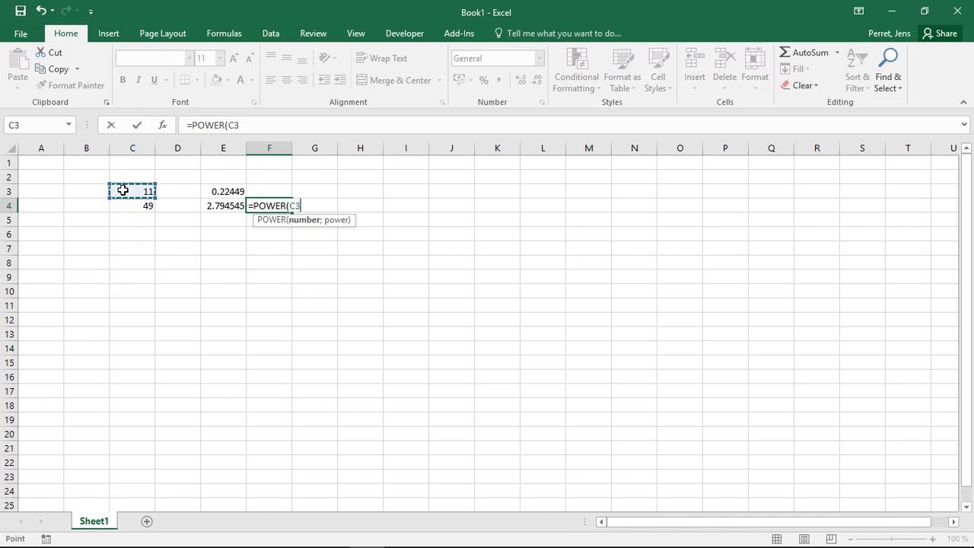
text(;3))
key(Return)
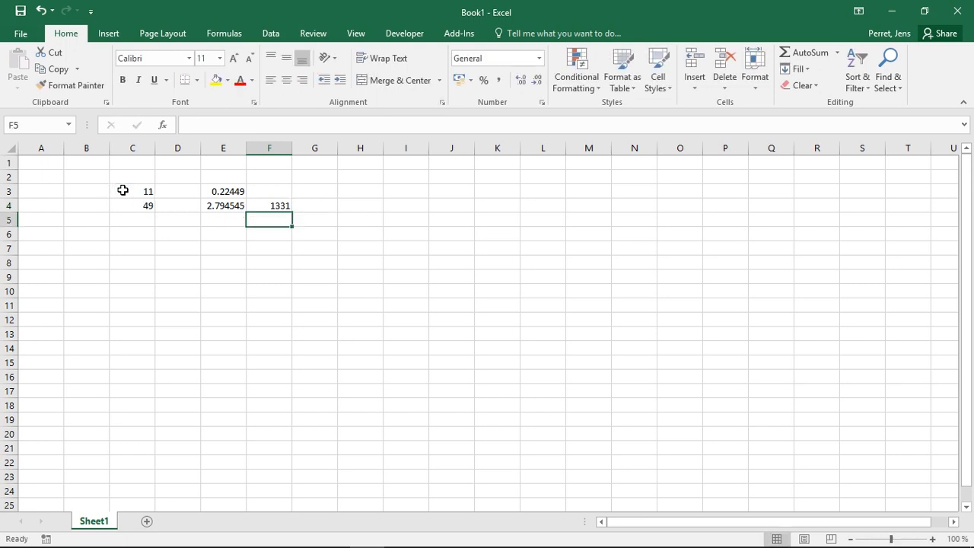
key(Up)
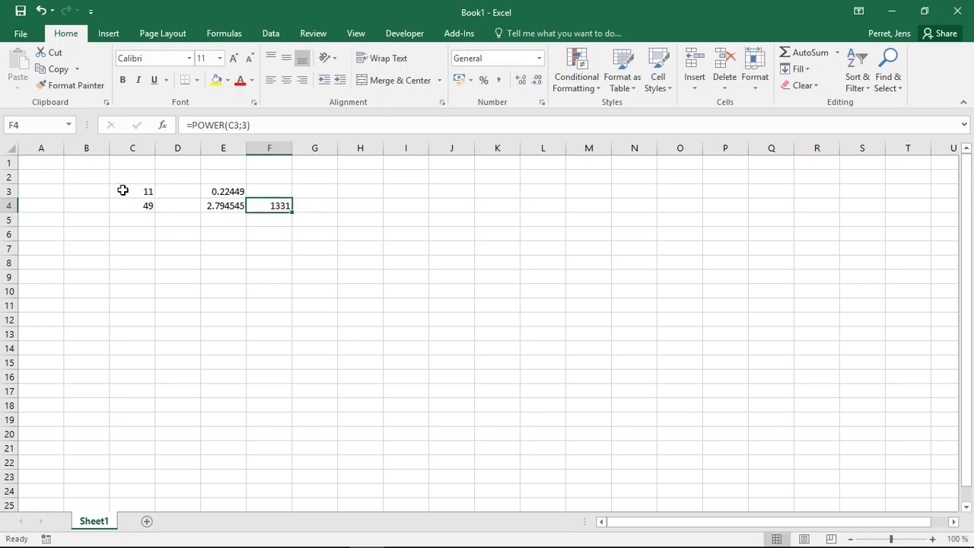
- Calculate the square root of C3 in cell F5 with the function =SQRT(C3)
key(Down)
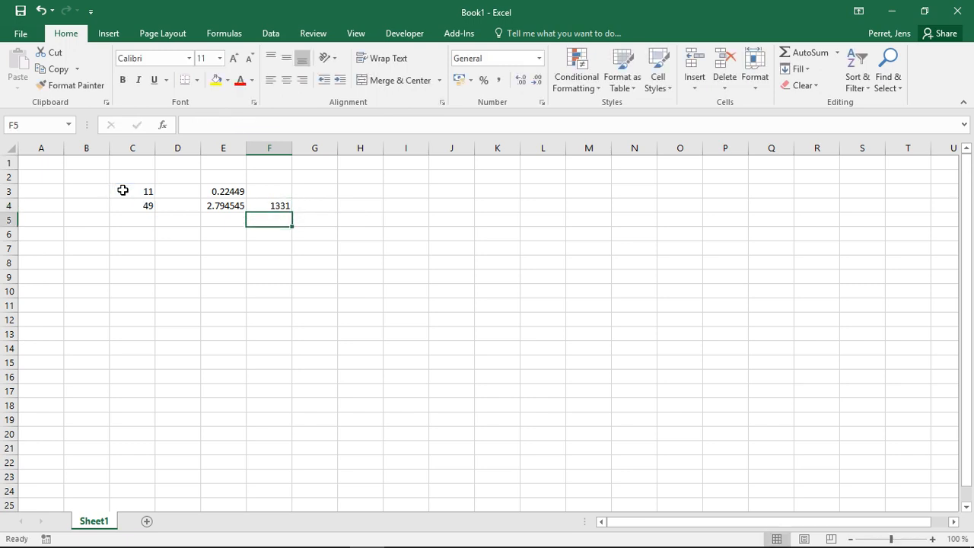
key(Left)
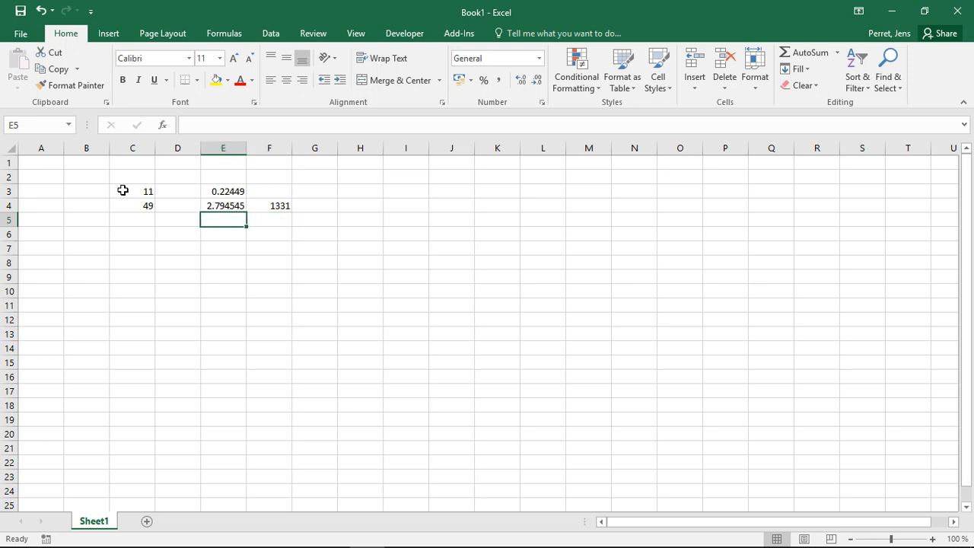
key(Up)
key(Down)
key(Right)
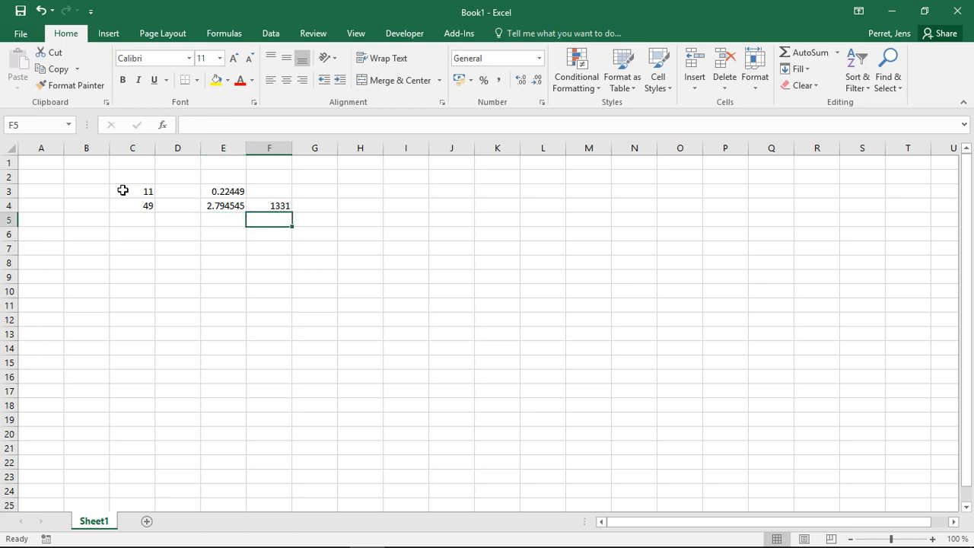
text(=S)
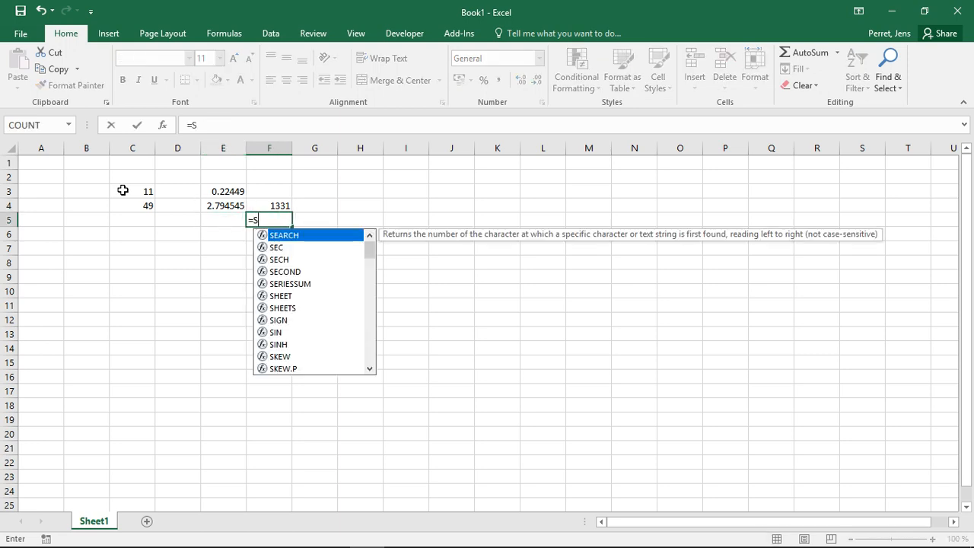
text(QR)
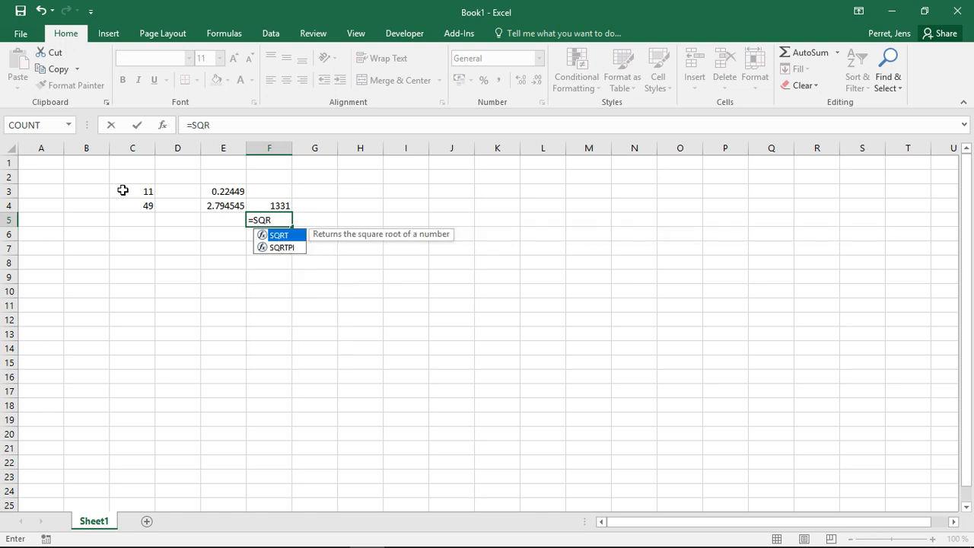
shift+click(123, 191)
text(T()
key(BackSpace)
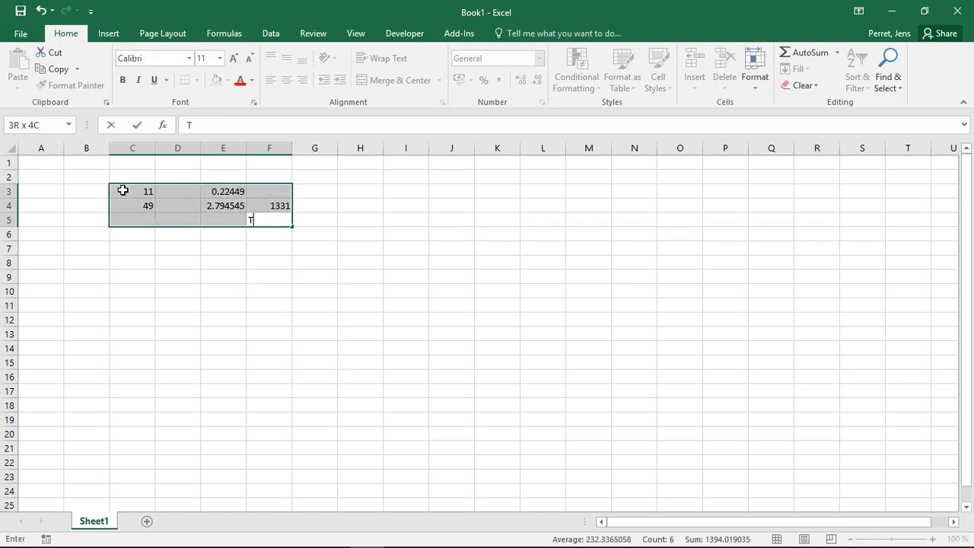
key(BackSpace)
text(=SQRT()
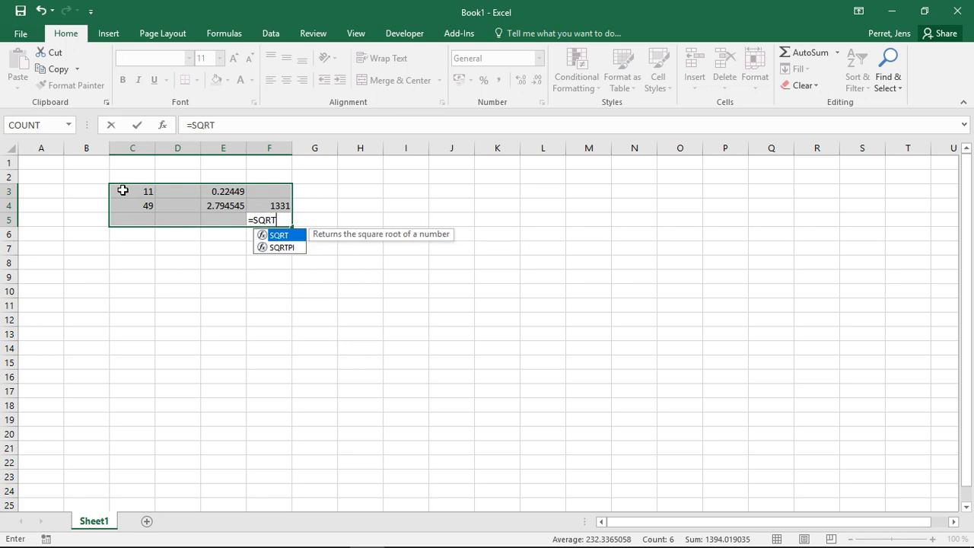
click(127, 191)
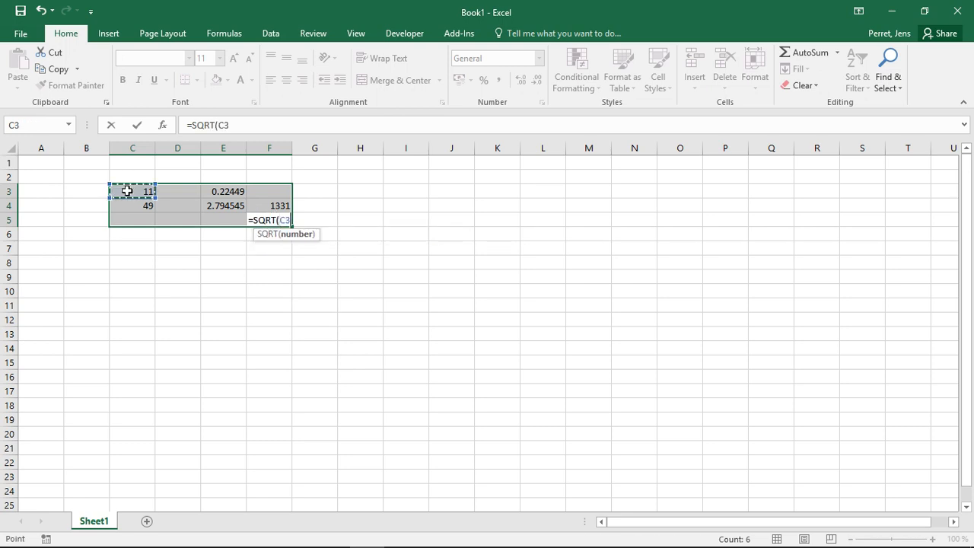
text())
key(Return)
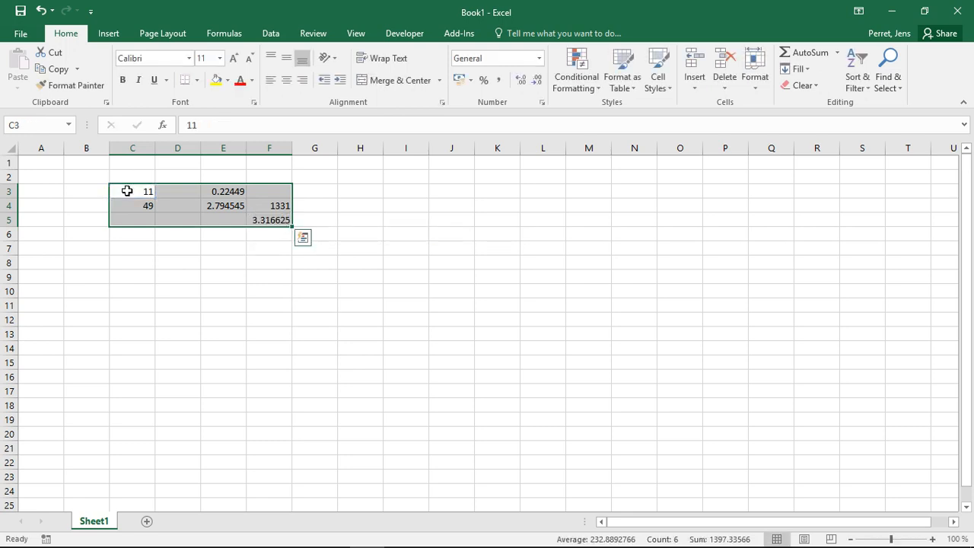
- Look for a ROOT function among the formula suggestions in cell F6
key(Down)
key(Right)
key(Right)
key(Right)
key(Down)
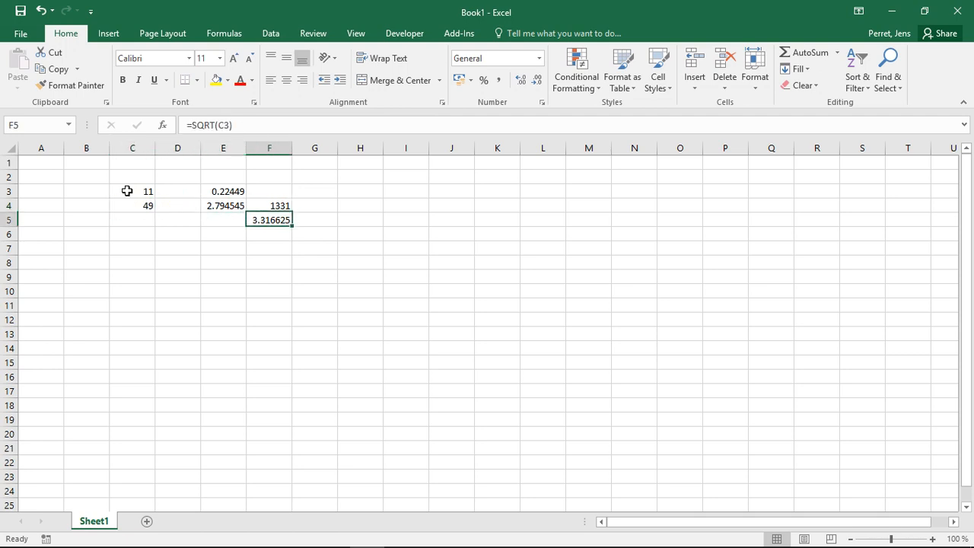
key(Down)
text(=ROOT)
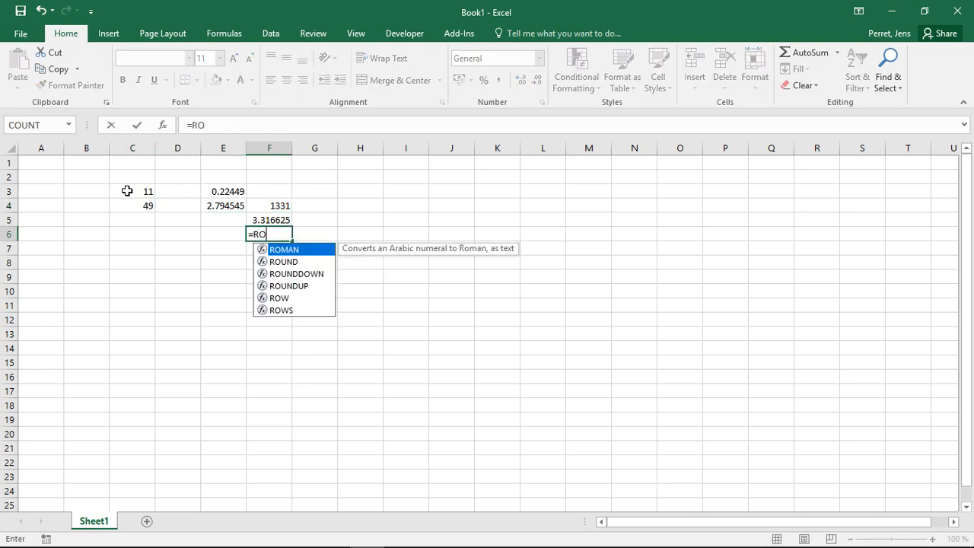
key(BackSpace)
key(BackSpace)
key(BackSpace)
key(BackSpace)
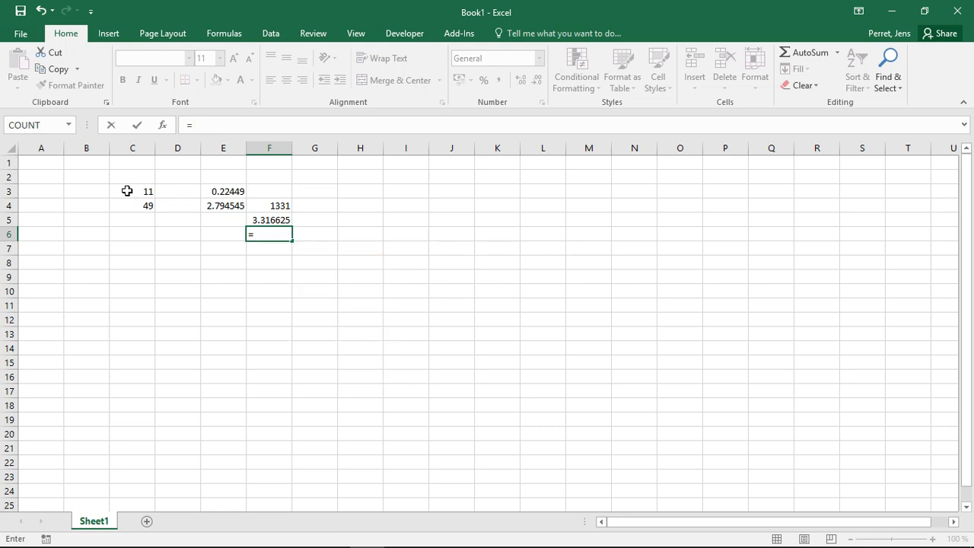
- Check the descriptions of the suggested SQRT and SQRTPI functions in cell F6 and discard the unfinished formula
text(SQRT)
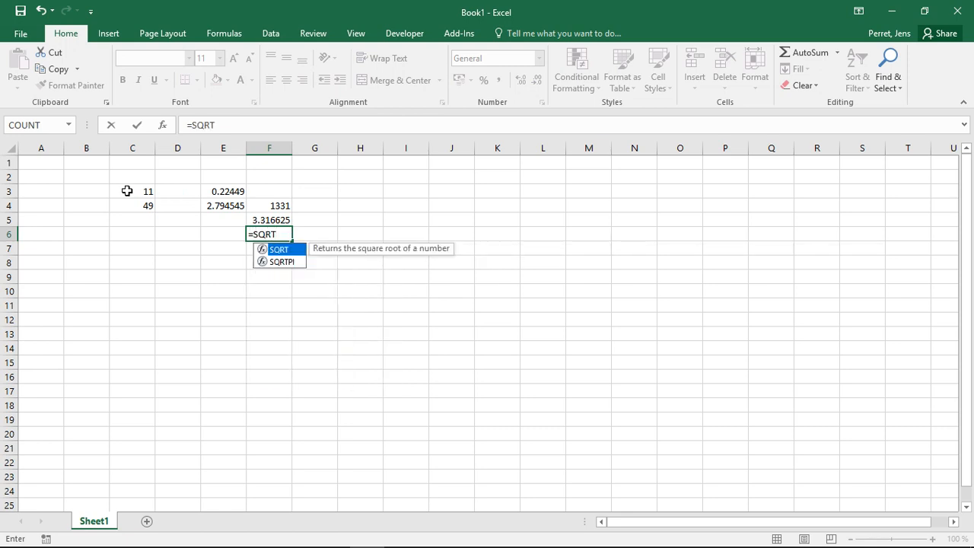
key(Down)
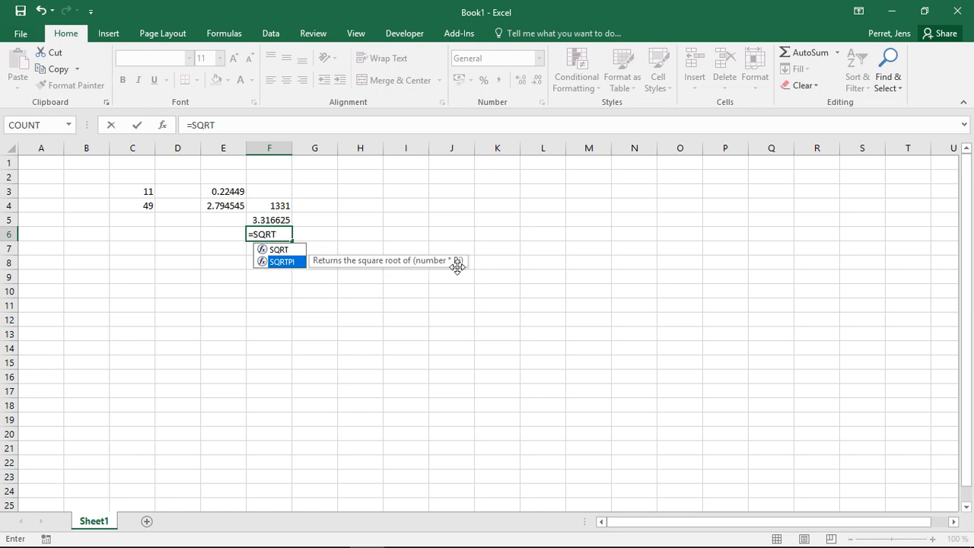
key(BackSpace)
key(BackSpace)
key(BackSpace)
key(BackSpace)
key(BackSpace)
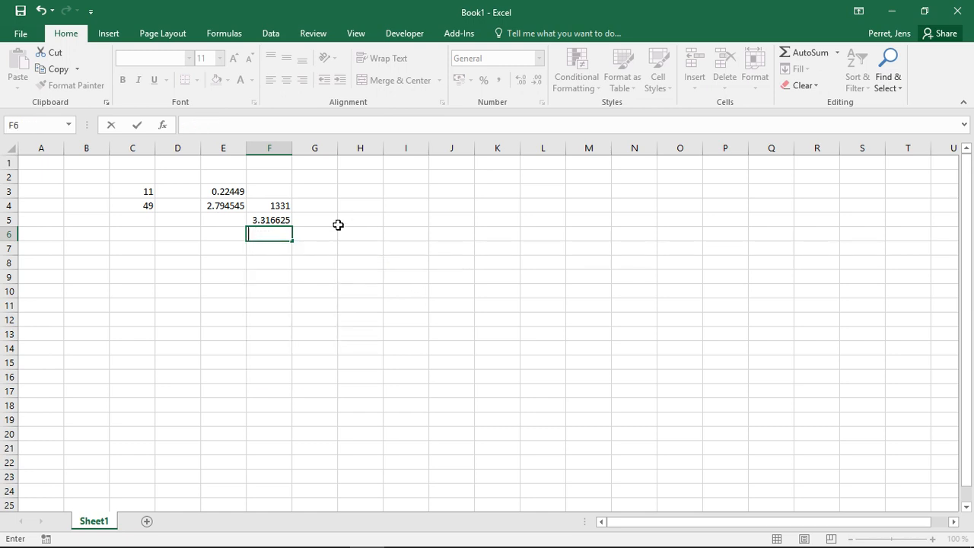
key(Return)
- Review the existing formulas in cells E3, E4, F4 and F5 without changing them
key(Up)
key(Up)
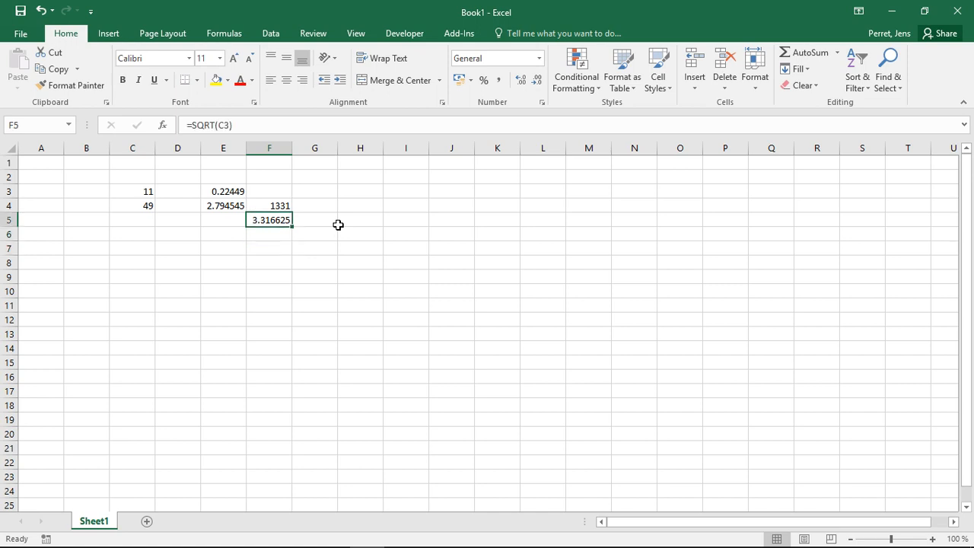
key(Up)
key(Up)
key(Left)
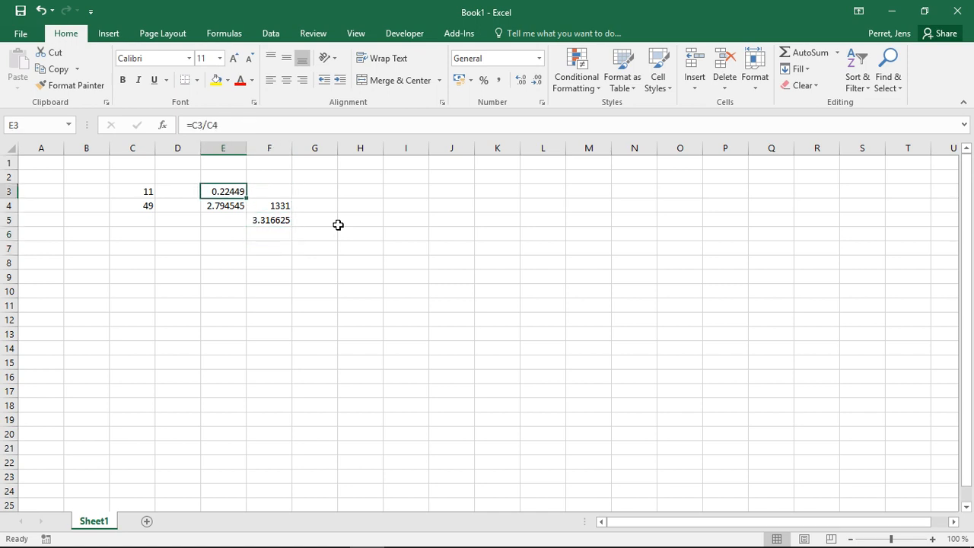
key(Down)
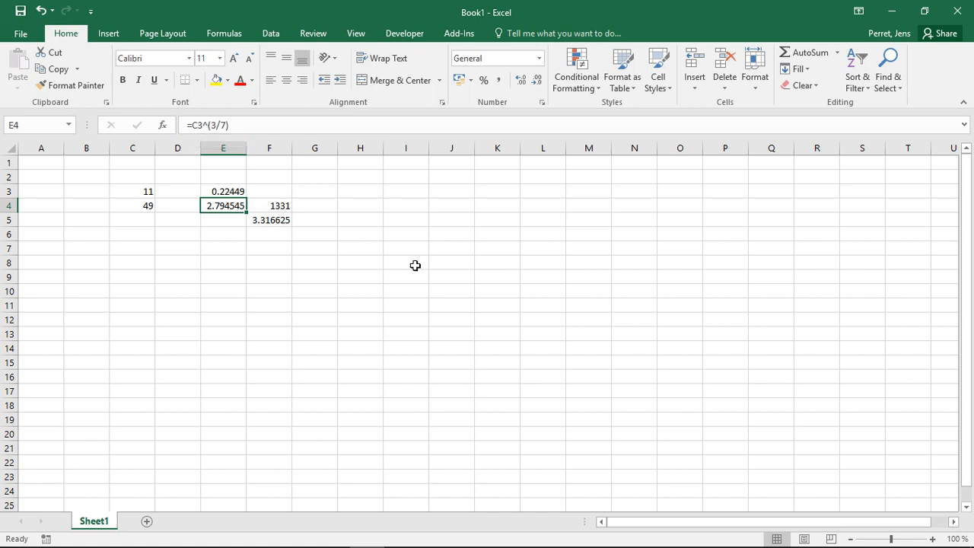
key(Right)
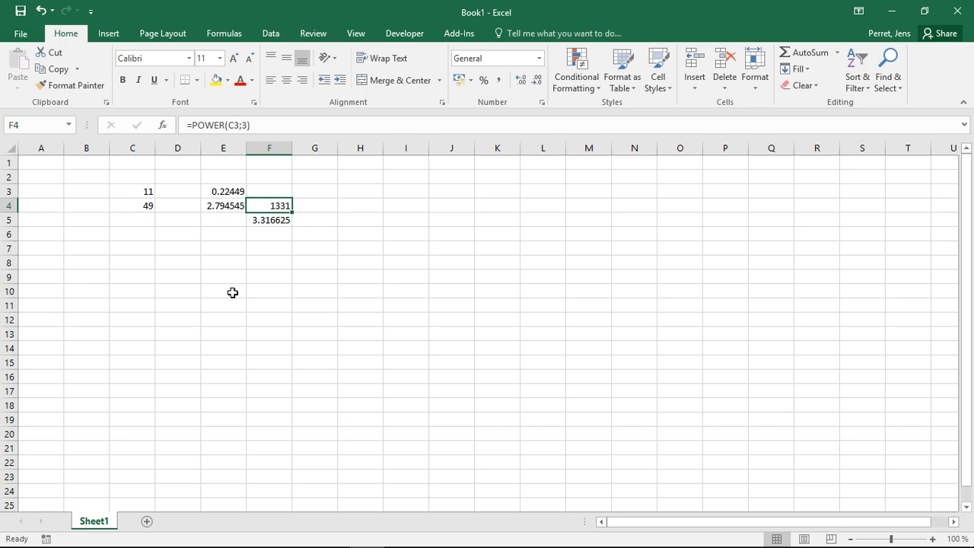
key(Down)
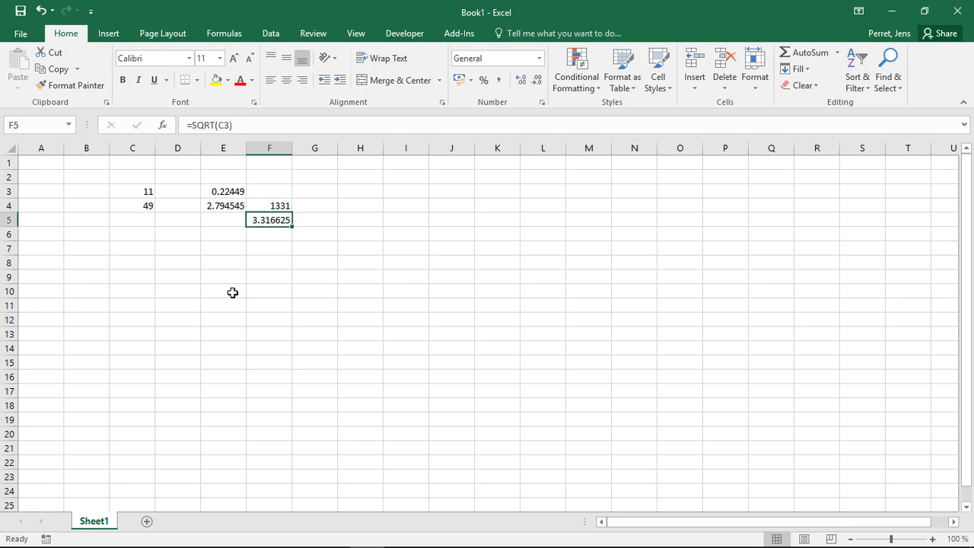
click(217, 126)
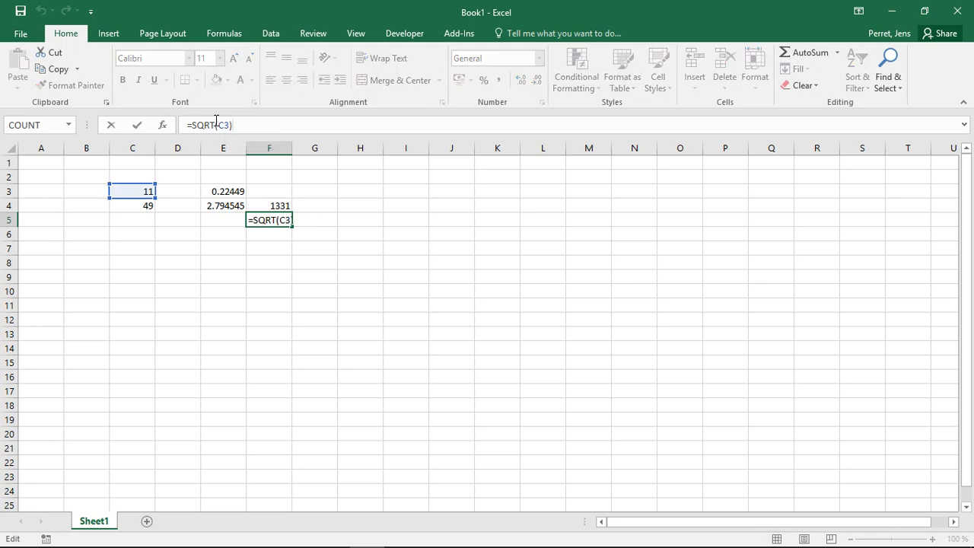
key(Return)
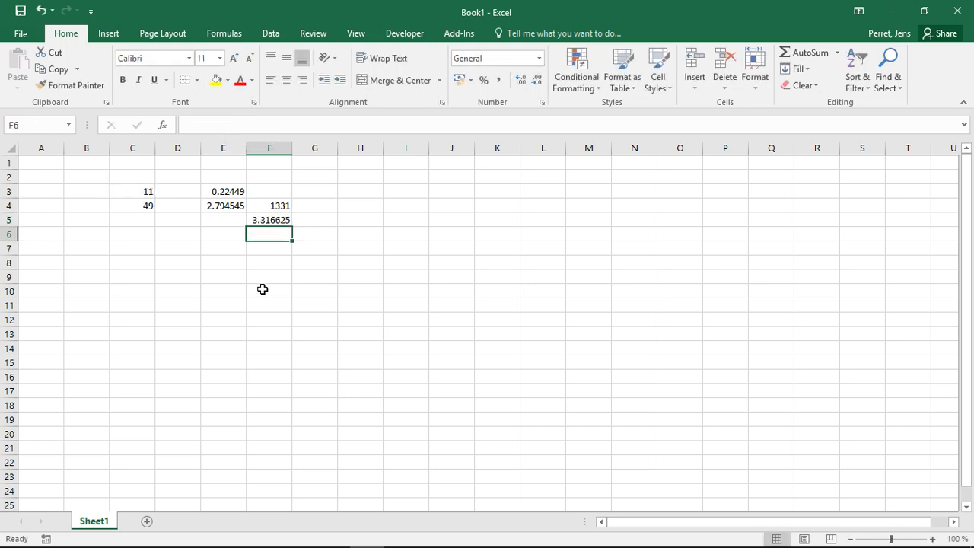
- Calculate e raised to the power of C3 in cell E6 with the function =EXP(C3)
click(207, 234)
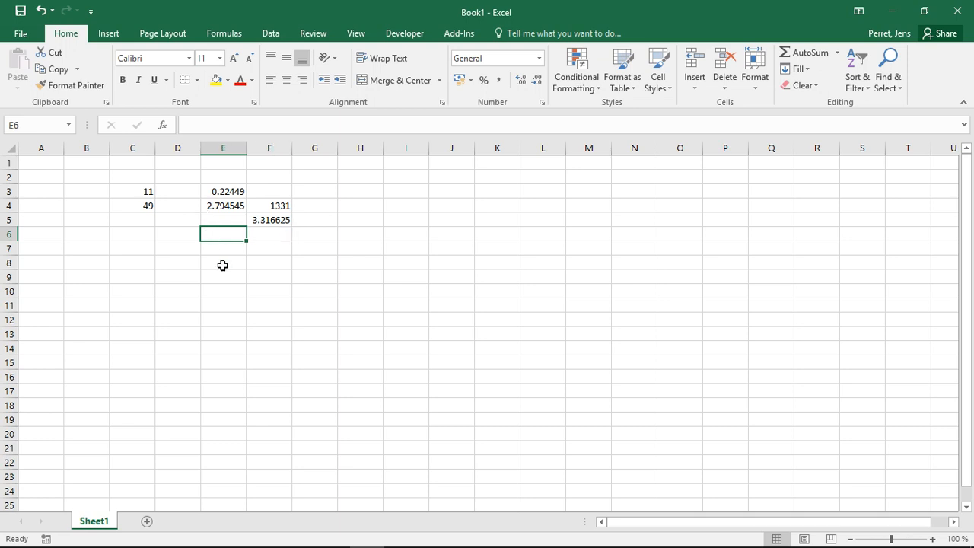
text(=EXP)
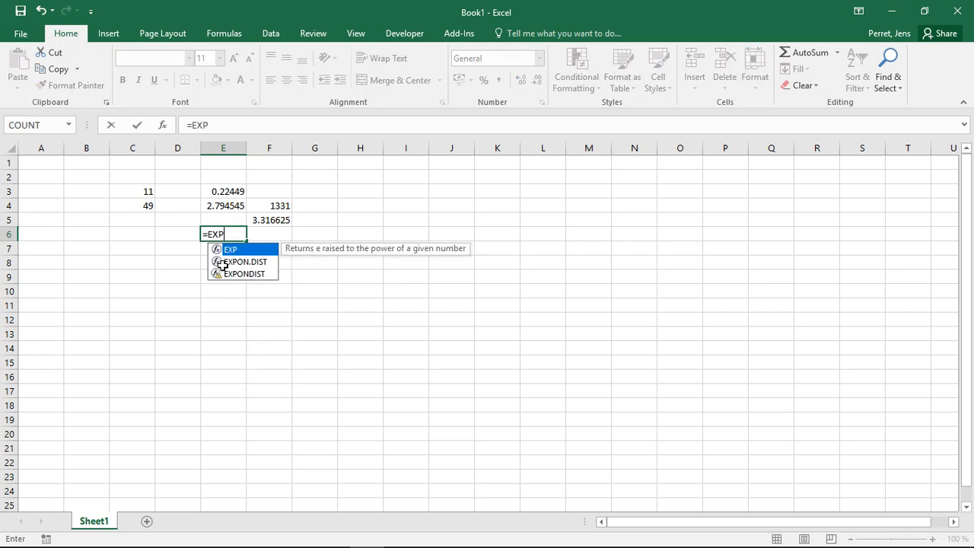
text(()
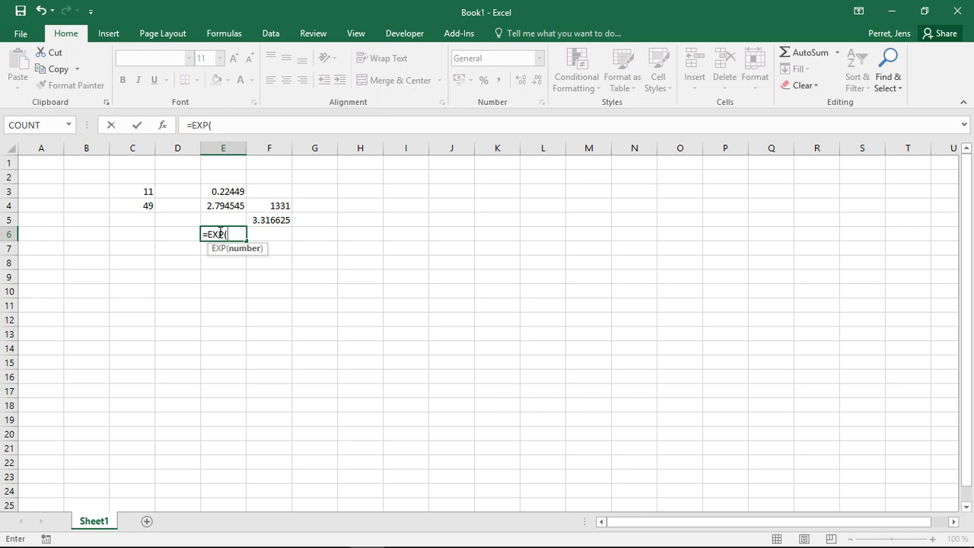
click(150, 192)
text())
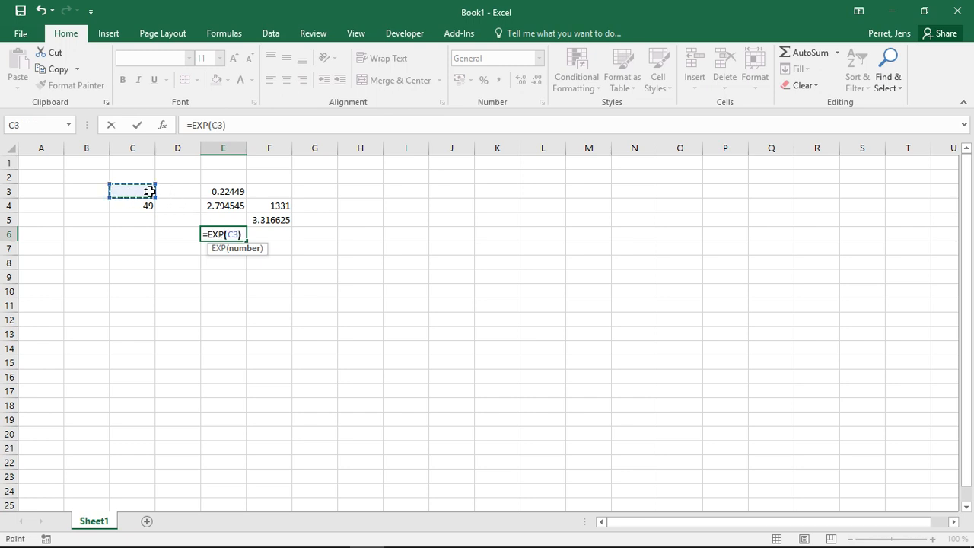
key(Return)
key(Up)
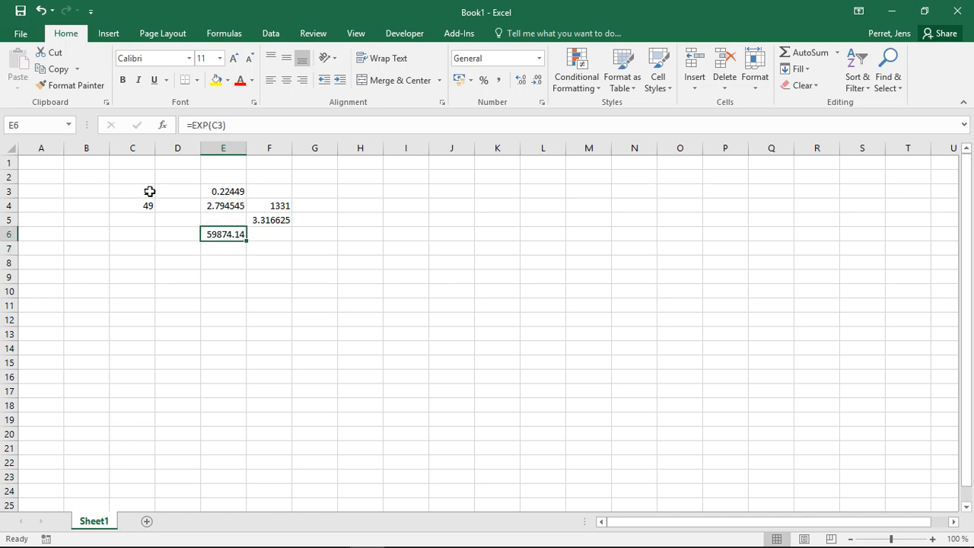
- Calculate the natural logarithm of C3 in cell E7 with the function =ln(C3)
key(Down)
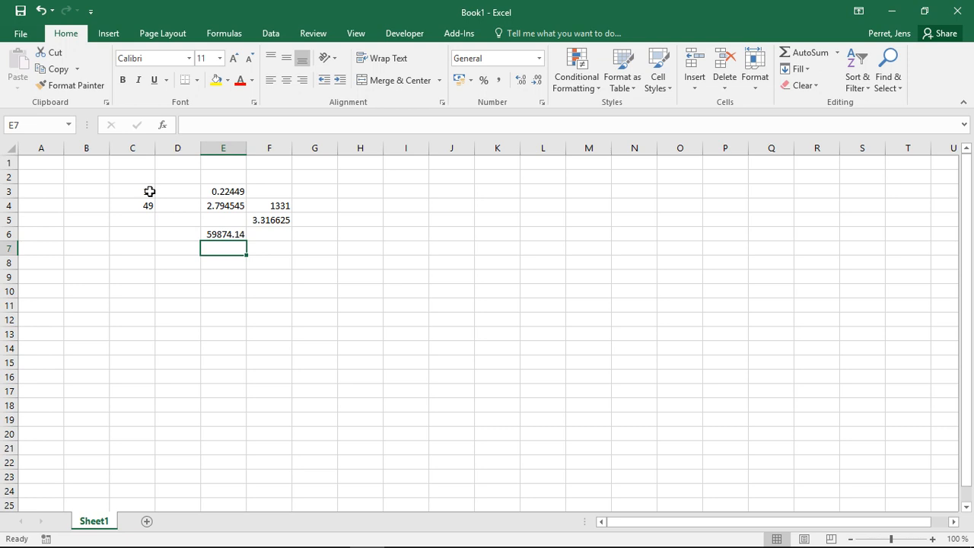
text(=)
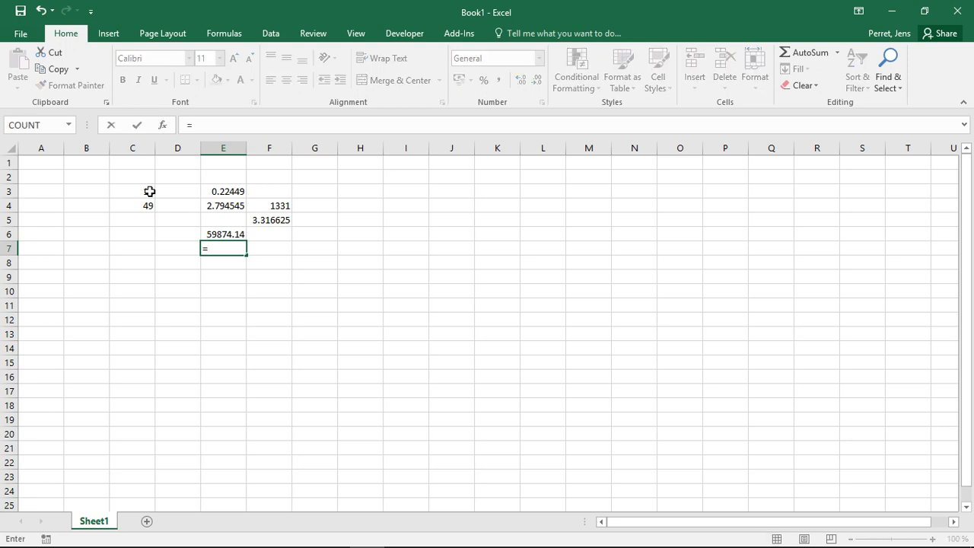
text(l)
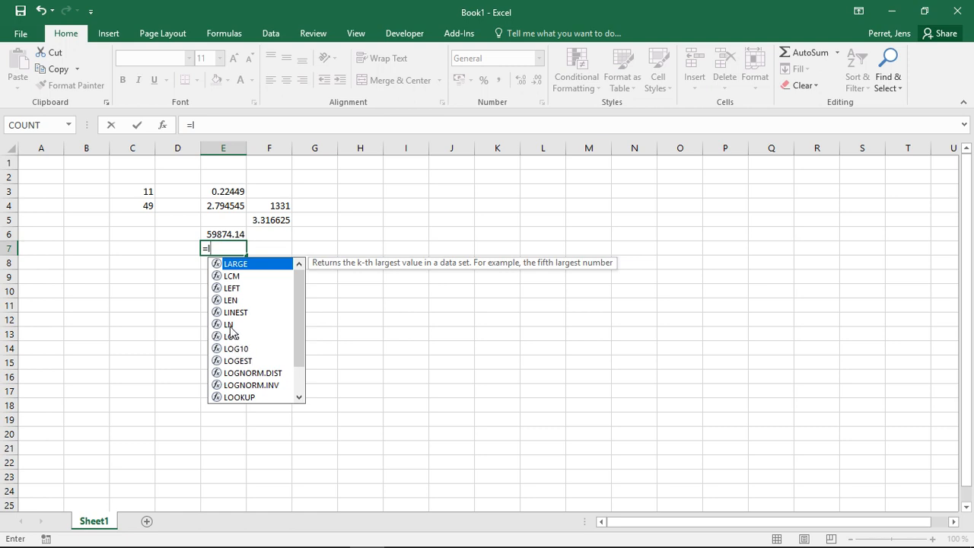
text(n()
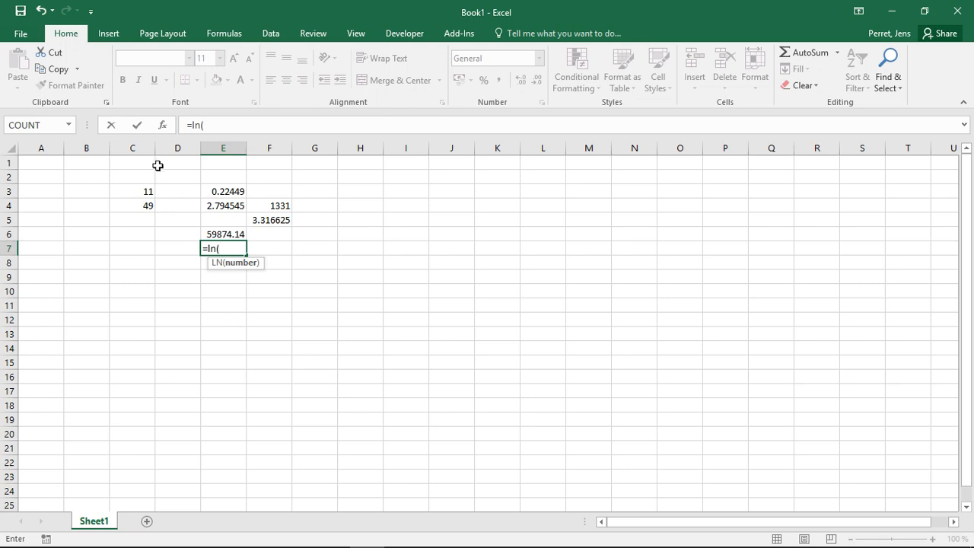
click(137, 192)
text())
key(Return)
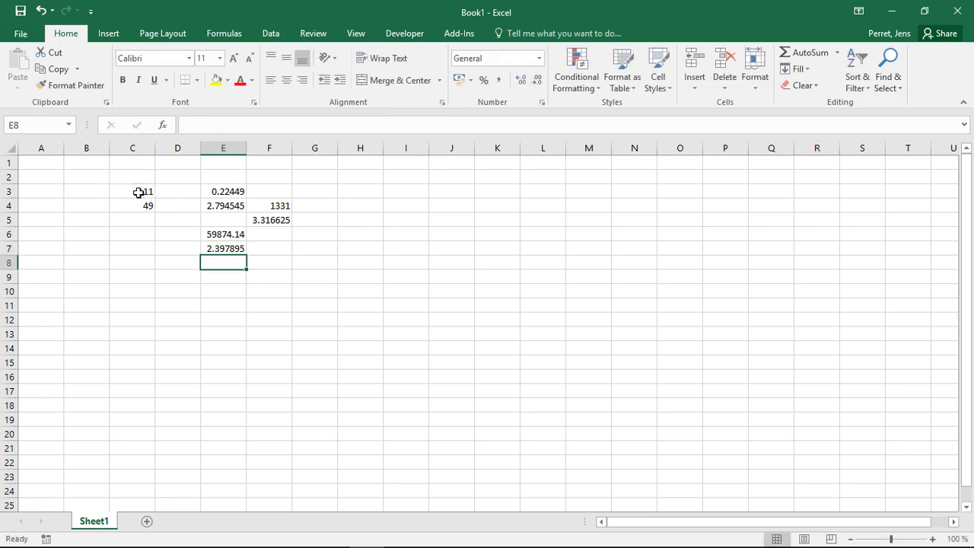
- Calculate the base-10 logarithm of C3 in cell E8 with the function =log10(C3)
text(=l)
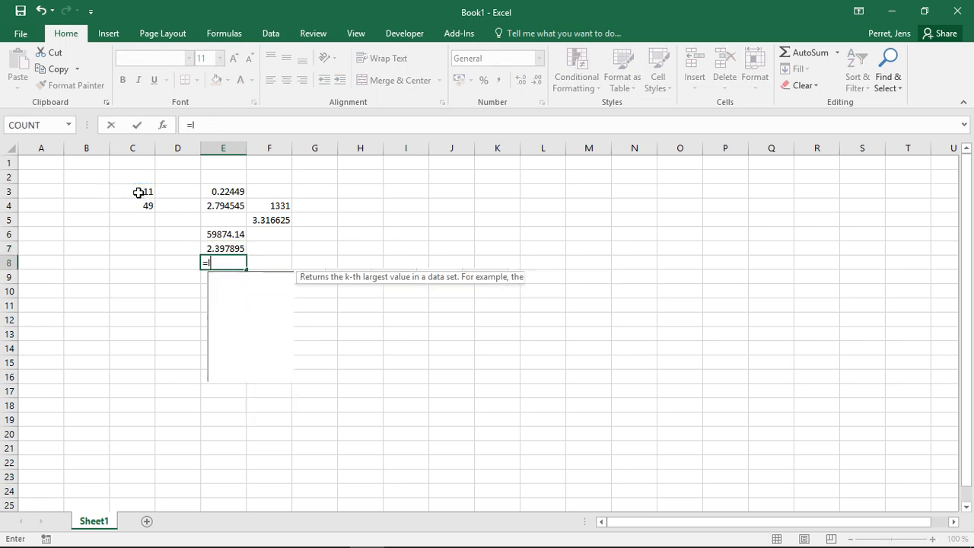
text(og10()
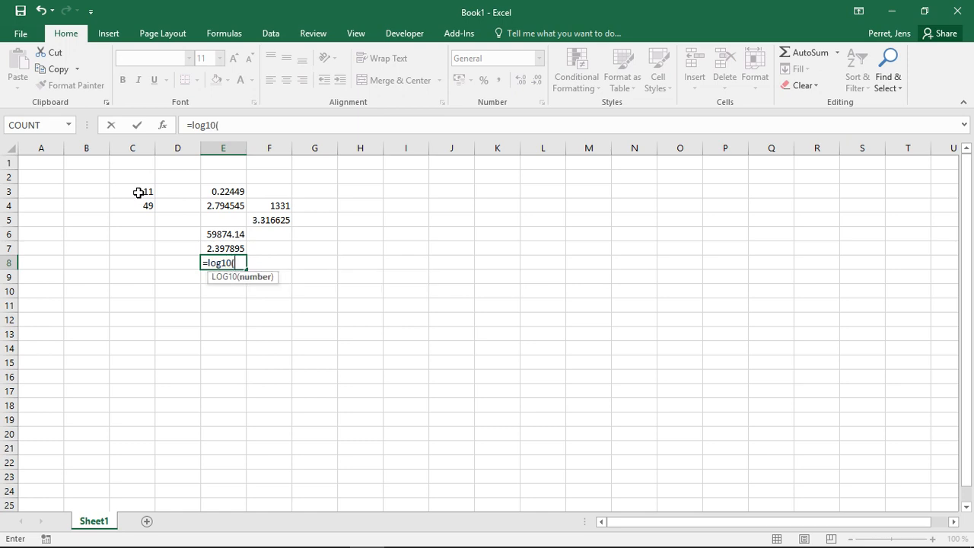
click(133, 191)
text())
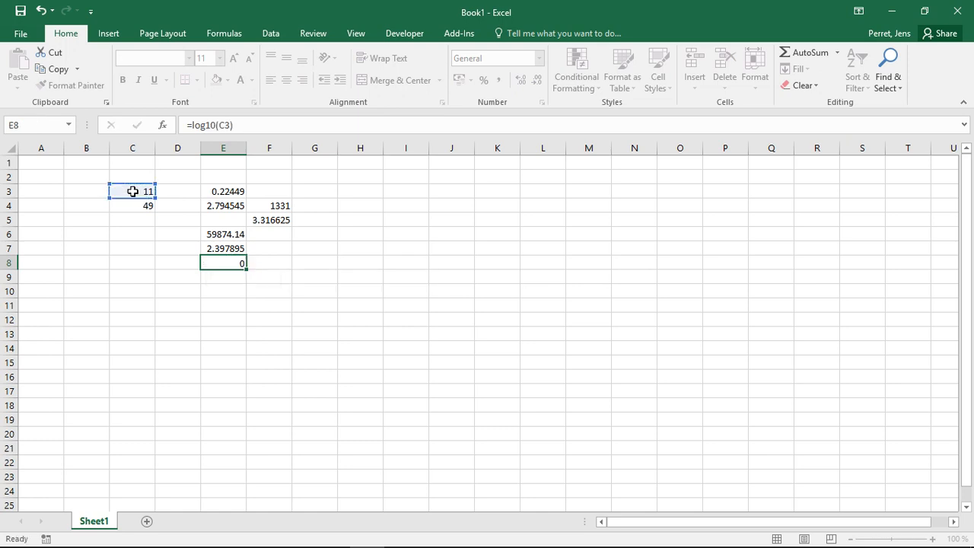
- Calculate the logarithm of C3 without specifying a base in cell E9 with the function =log(C3)
key(Return)
key(Up)
key(Down)
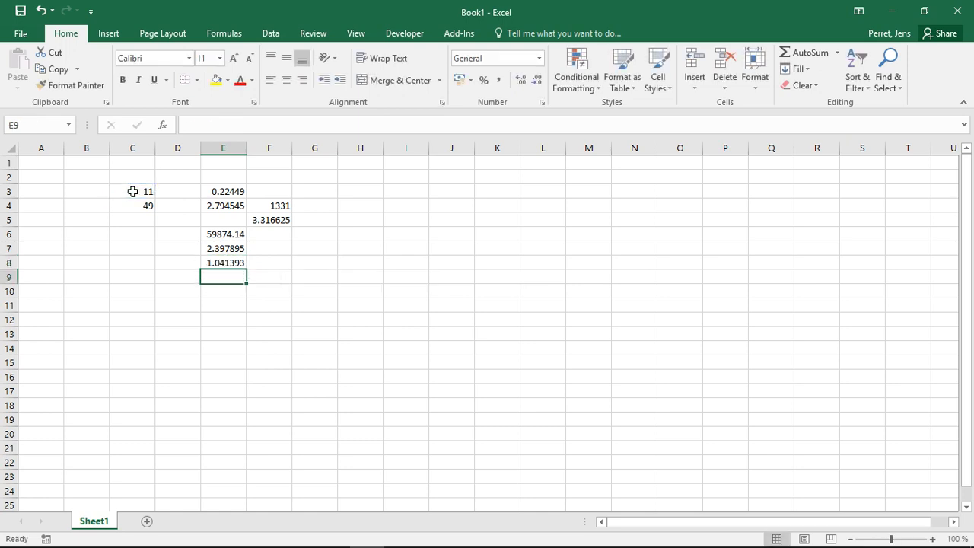
text(=log()
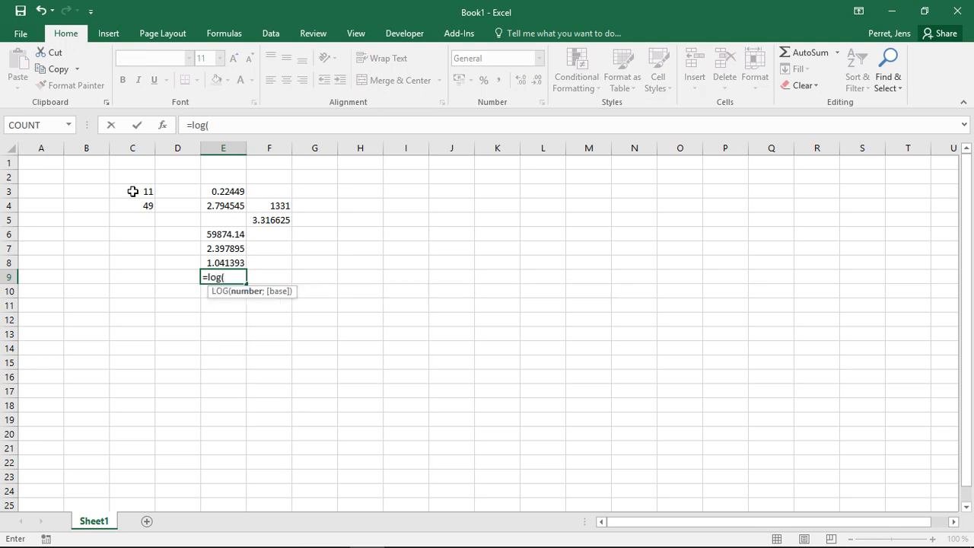
key(BackSpace)
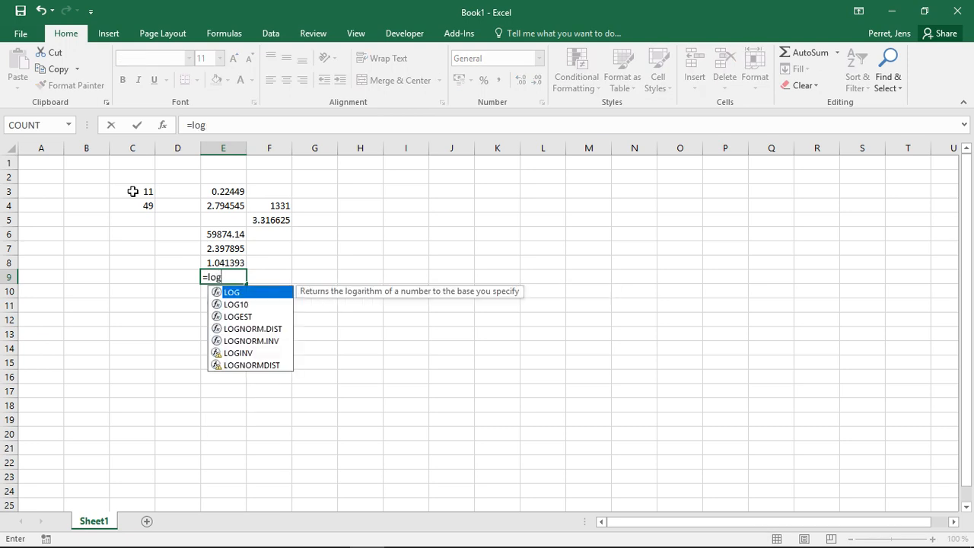
text(()
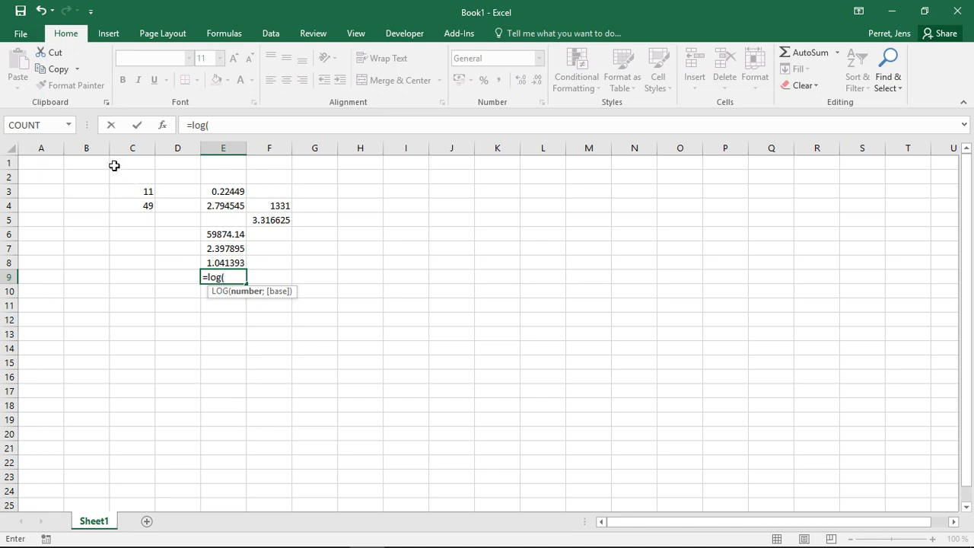
click(142, 194)
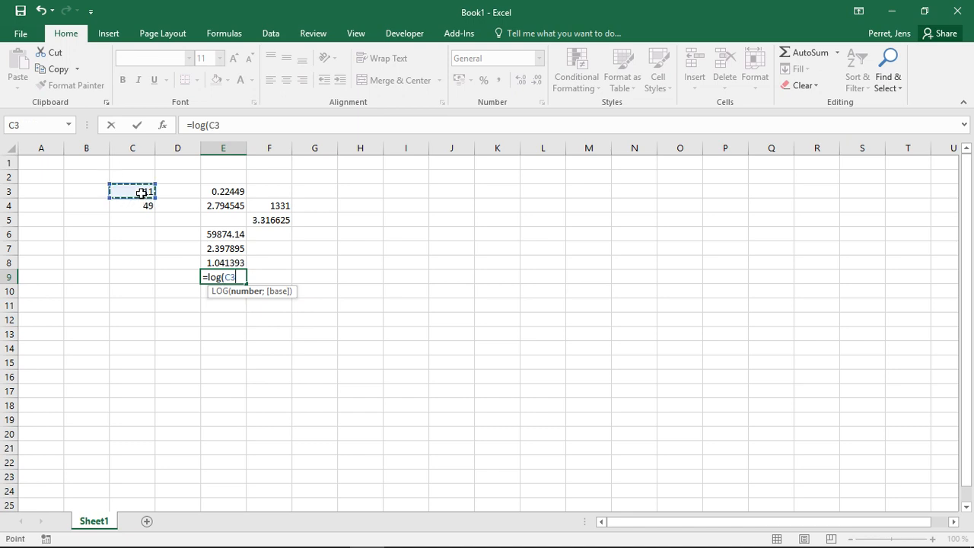
text()))
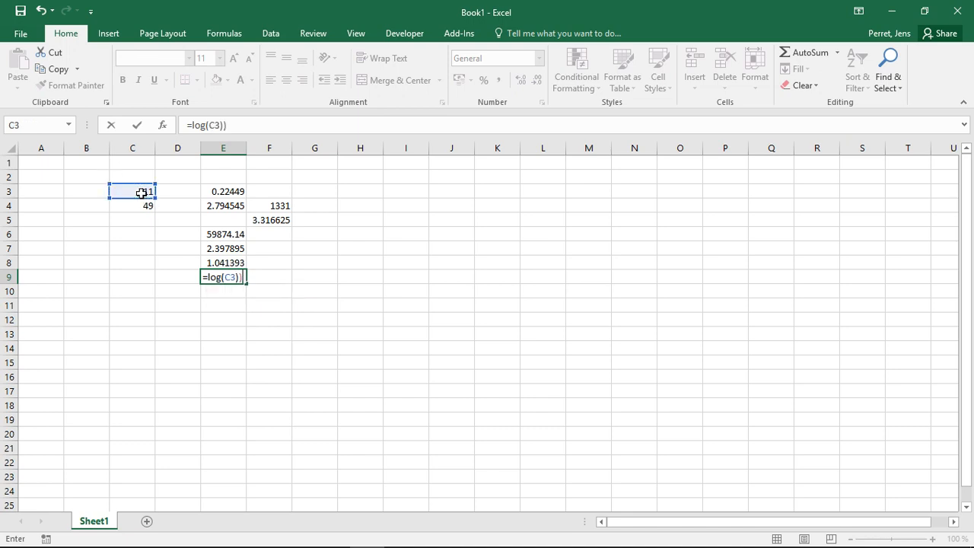
key(BackSpace)
key(Return)
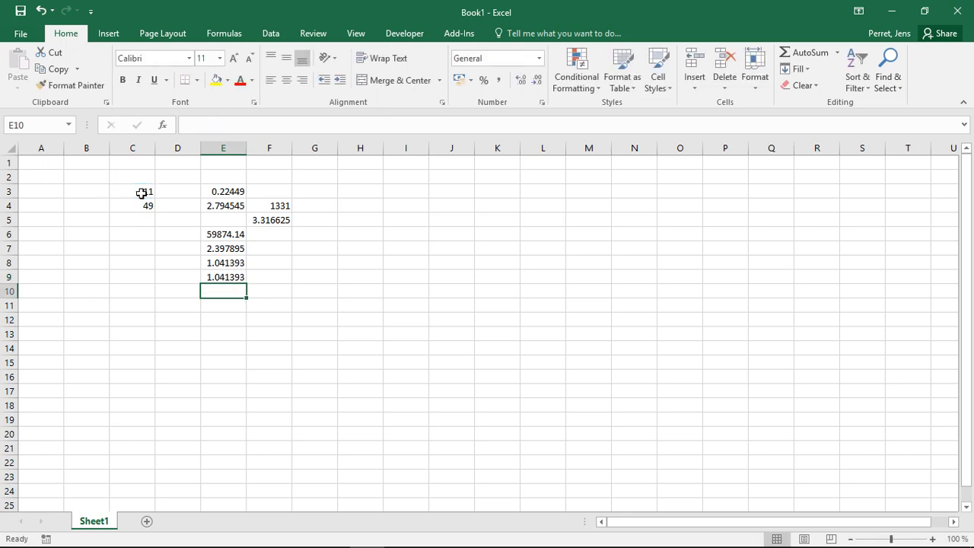
- Add base 2 to the logarithm in cell E9 so the formula reads =LOG(C3;2), and compare it with the formulas in E7 and E8
key(Up)
key(Up)
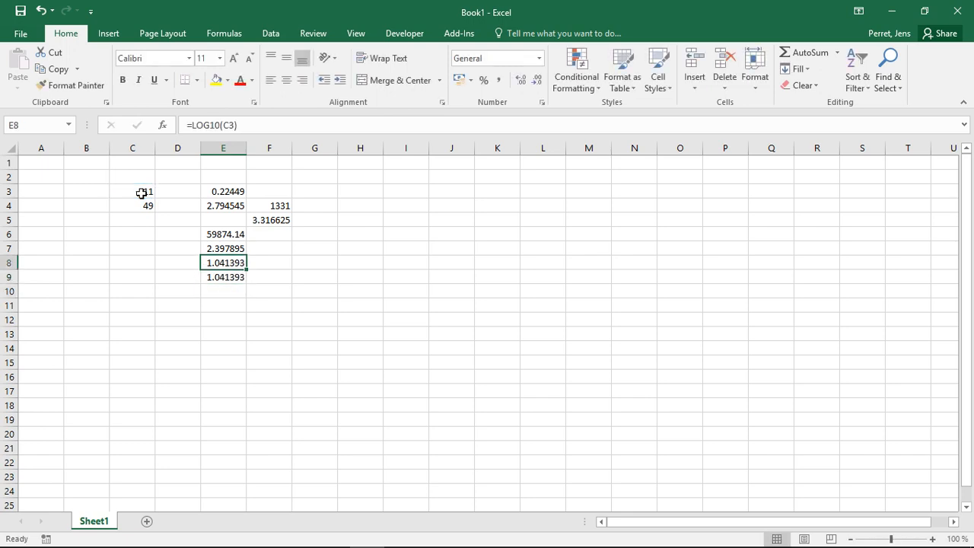
key(Down)
key(Up)
key(Down)
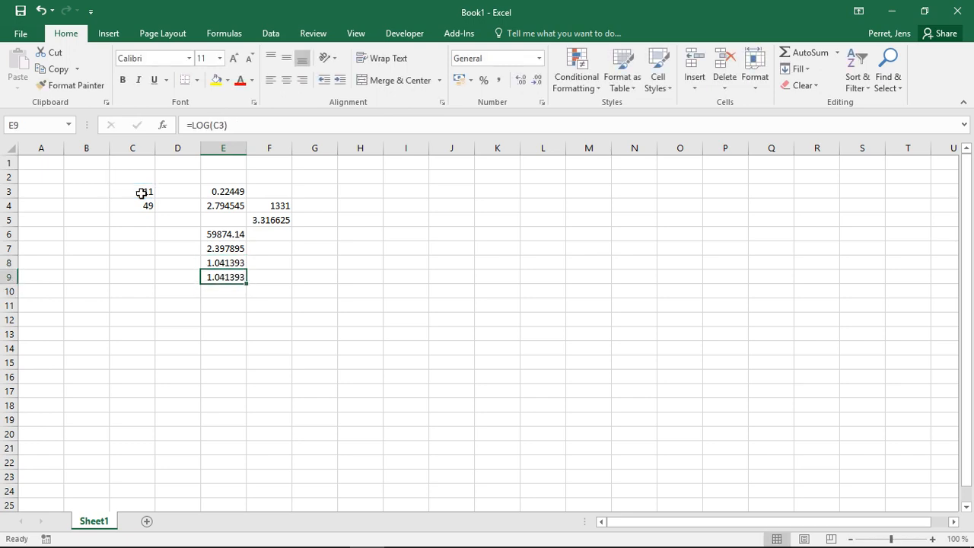
click(220, 125)
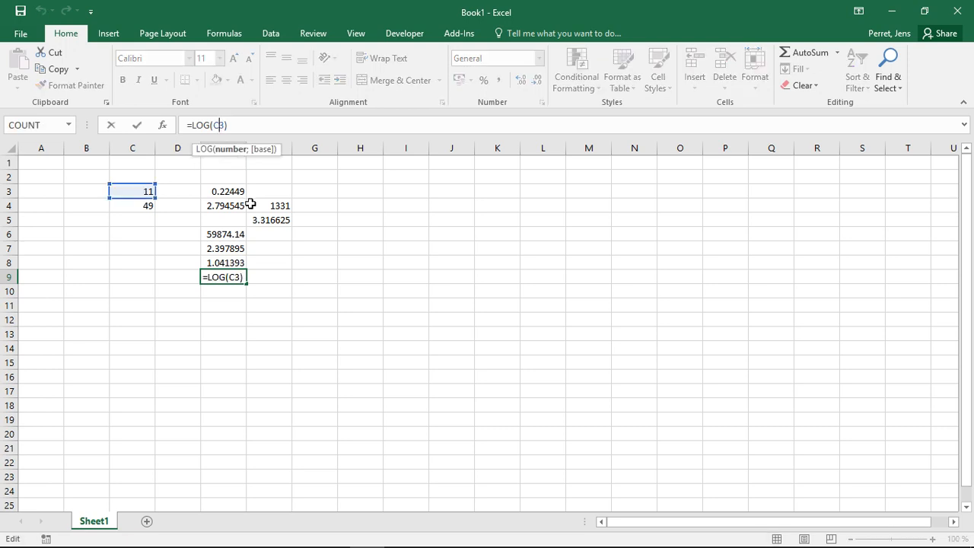
text(;)
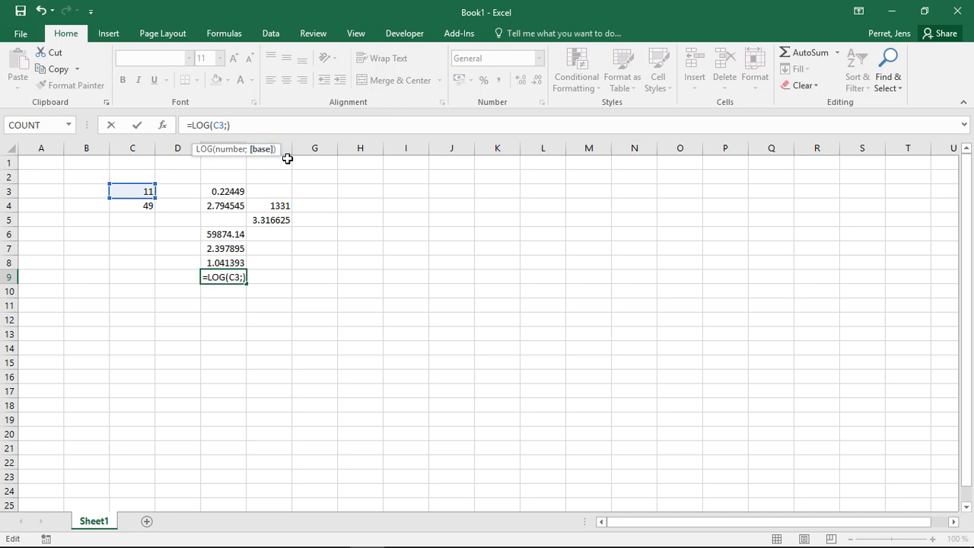
text(2)
key(Return)
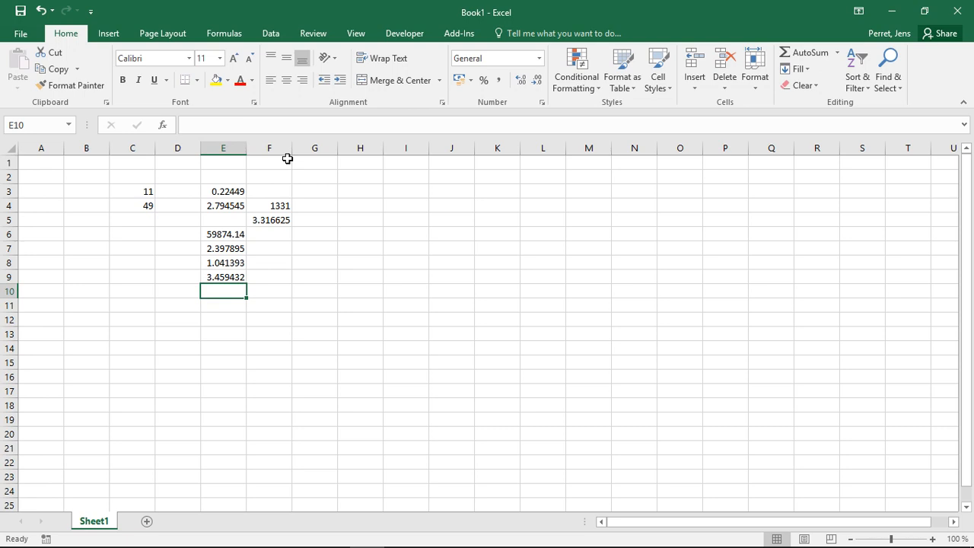
key(Up)
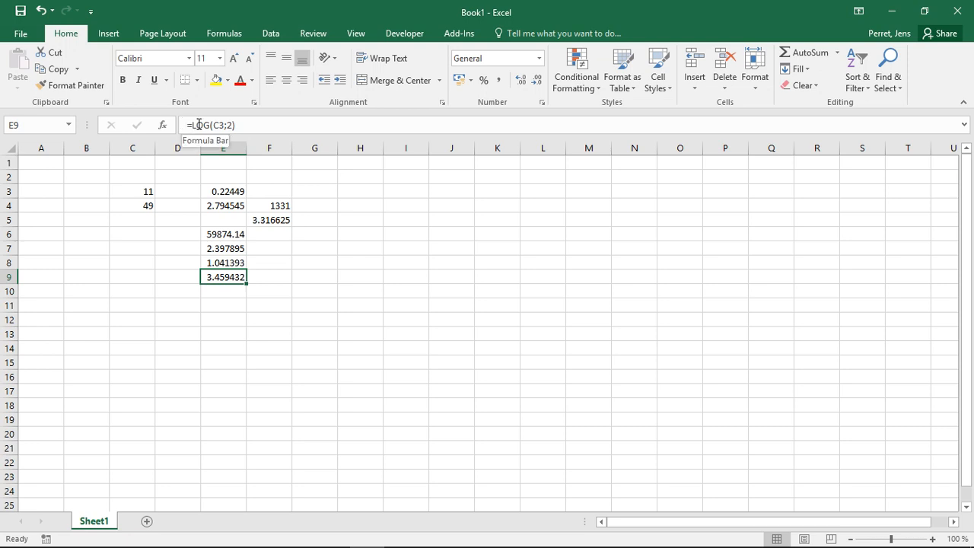
key(Up)
key(Up)
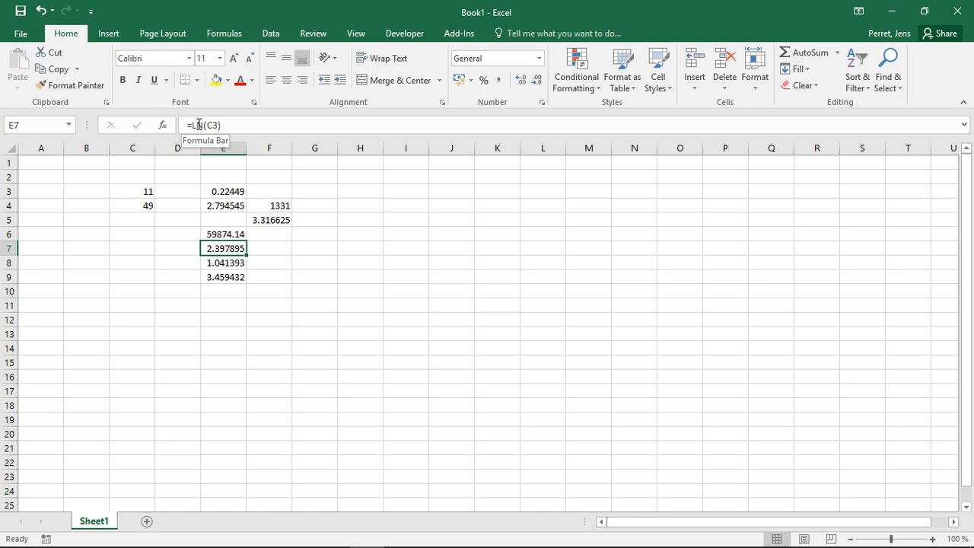
key(Down)
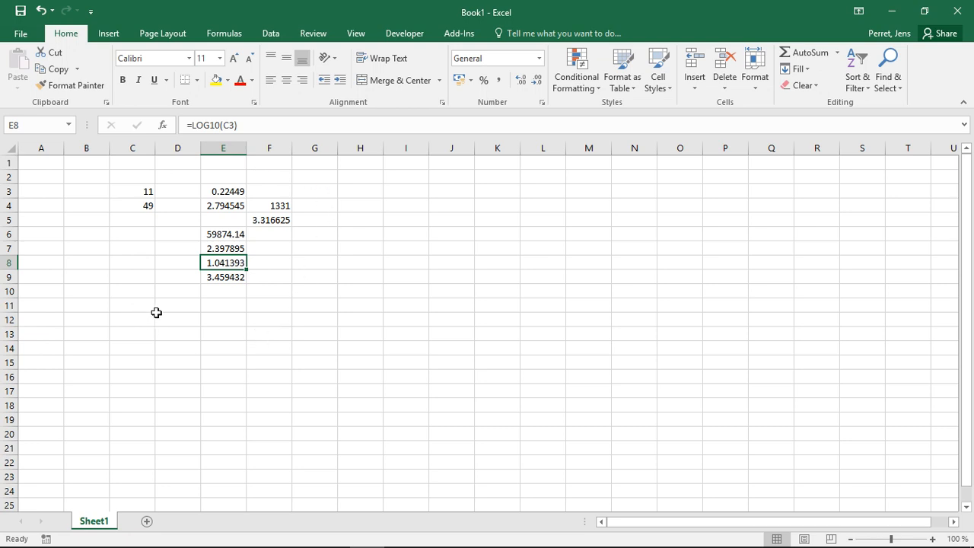
- Enter the factorial label n! in cell E11
click(205, 302)
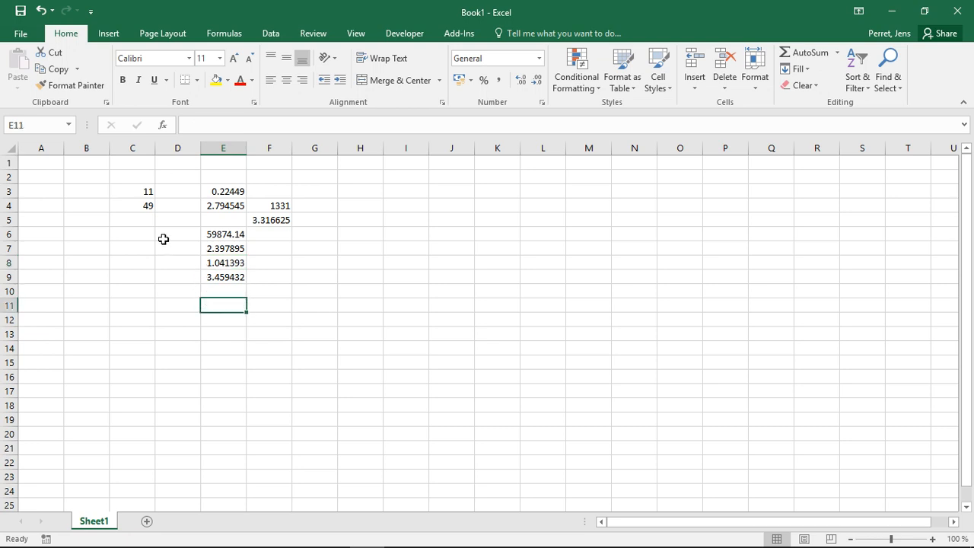
text(n!)
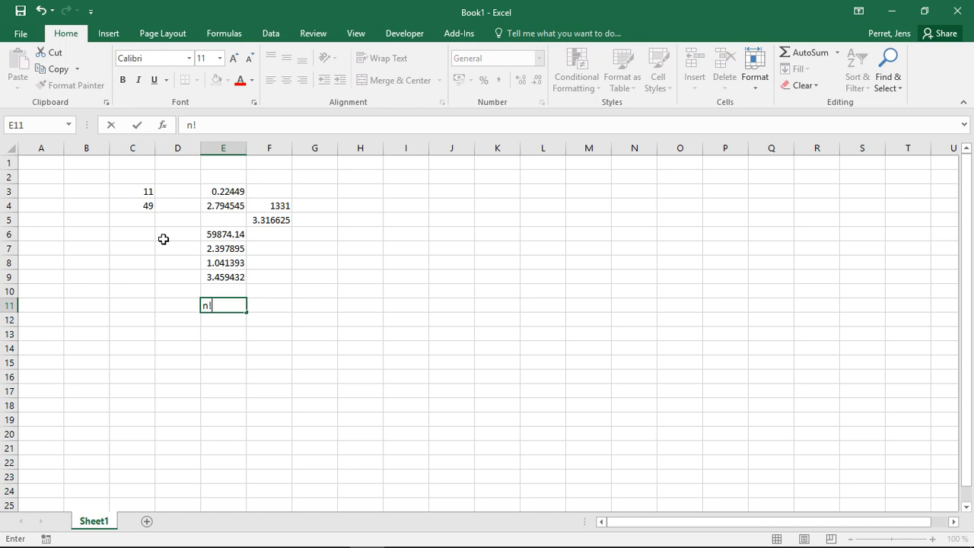
key(Return)
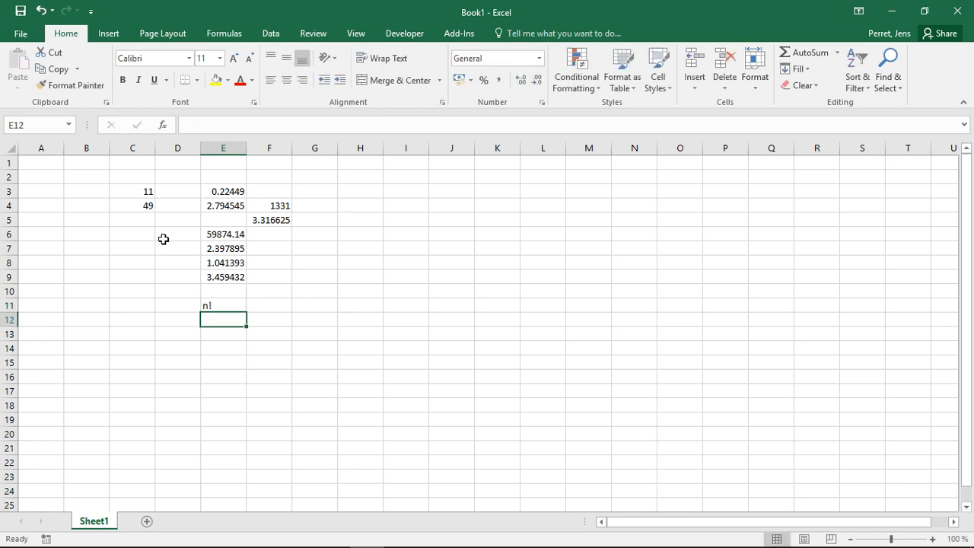
- Calculate the factorial of C3 in cell E12 with the function =fact(C3)
text(=fac)
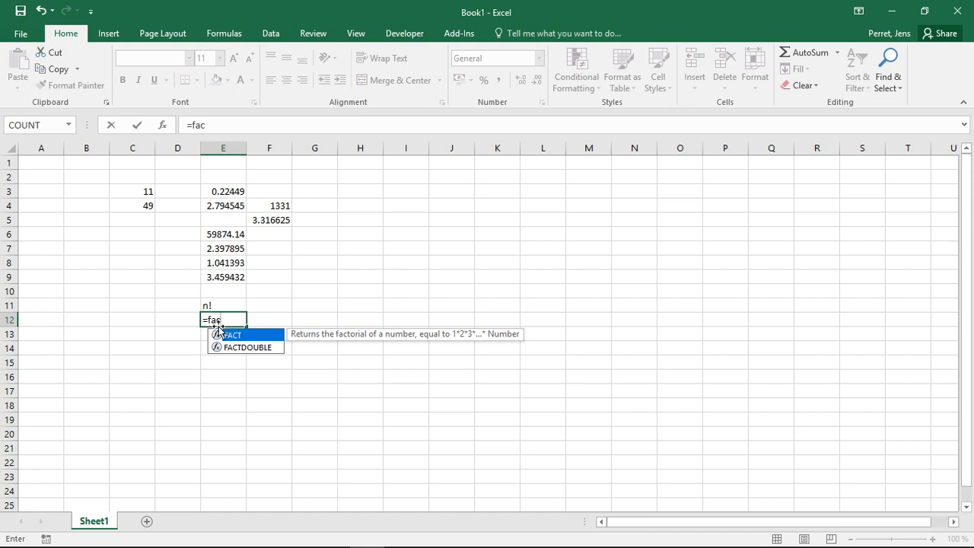
text(t()
key(Up)
key(Up)
key(Up)
key(Up)
key(Up)
key(Up)
key(Up)
key(Up)
key(Up)
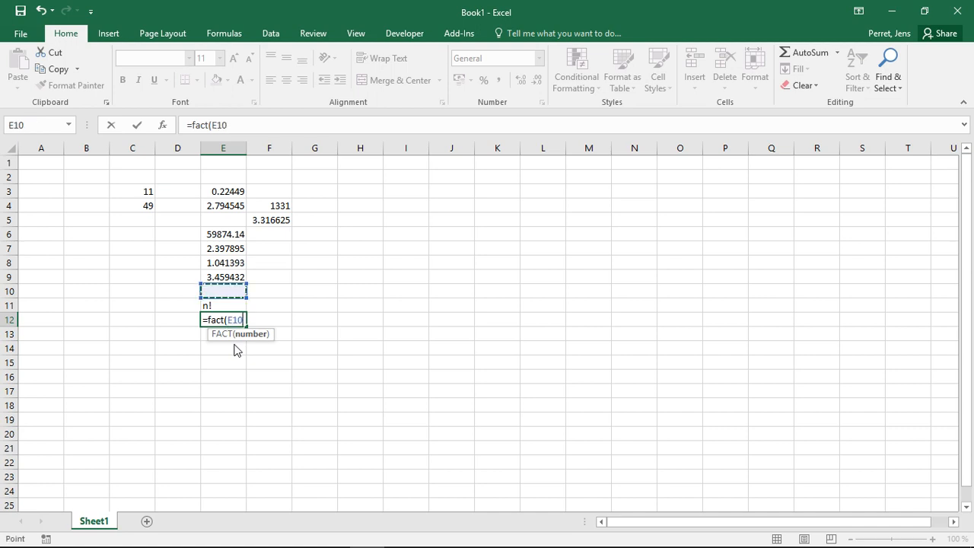
key(Left)
key(Left)
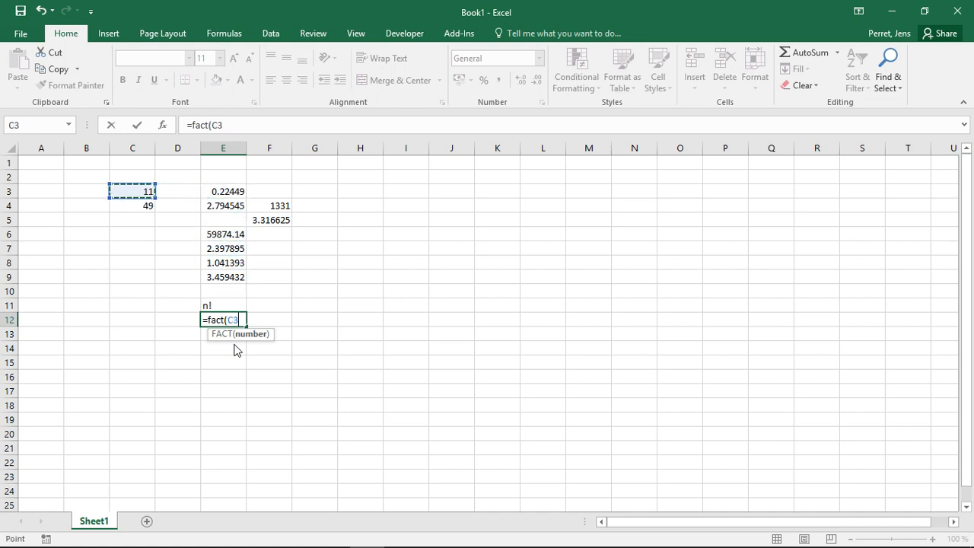
text())
key(Return)
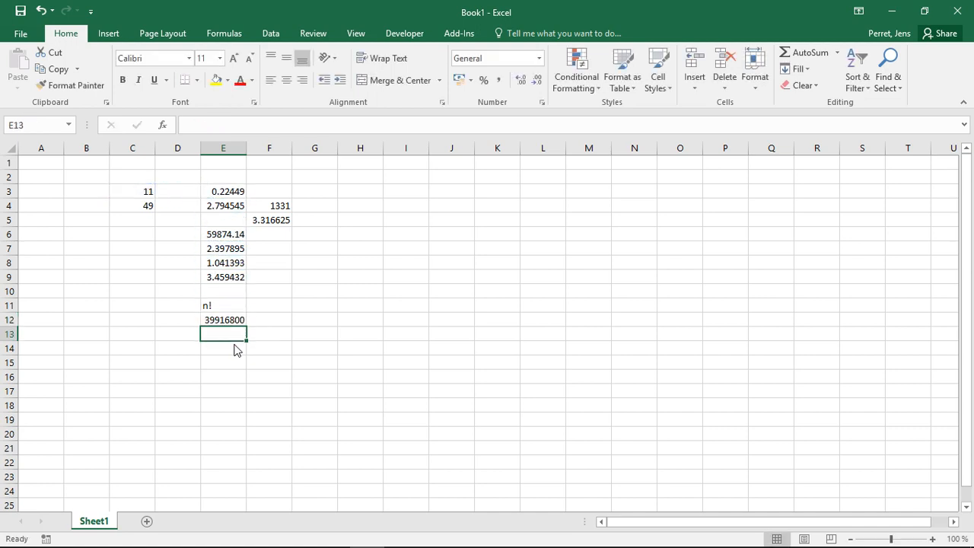
key(Up)
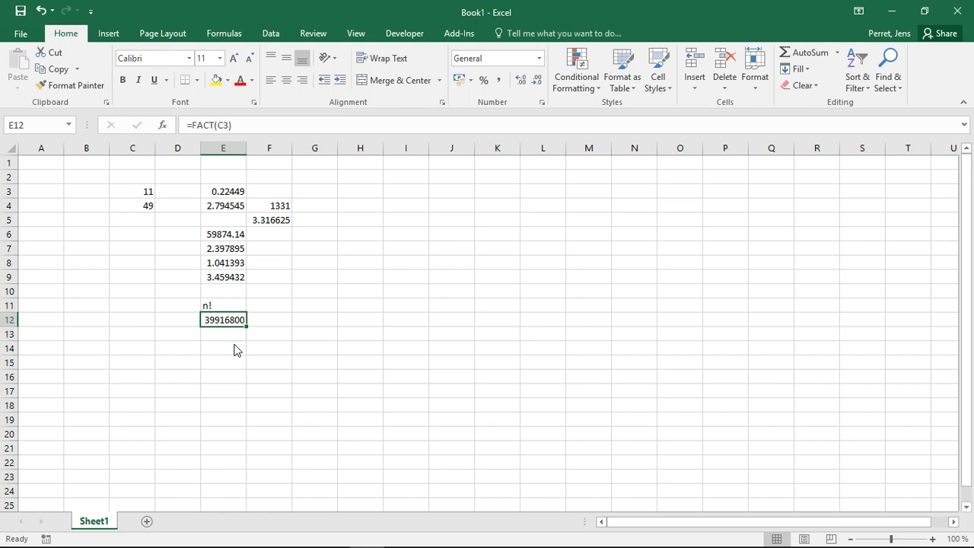
key(Down)
key(Up)
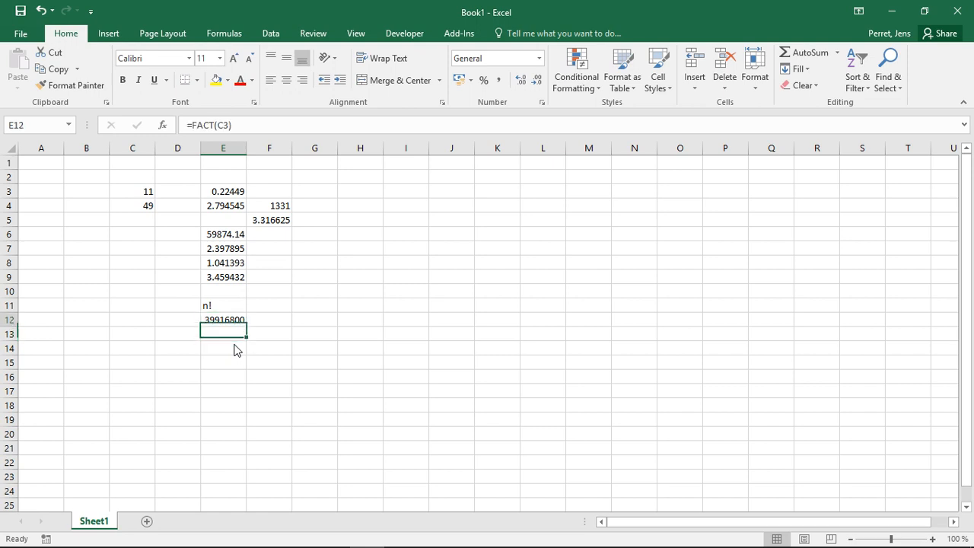
key(Up)
key(Down)
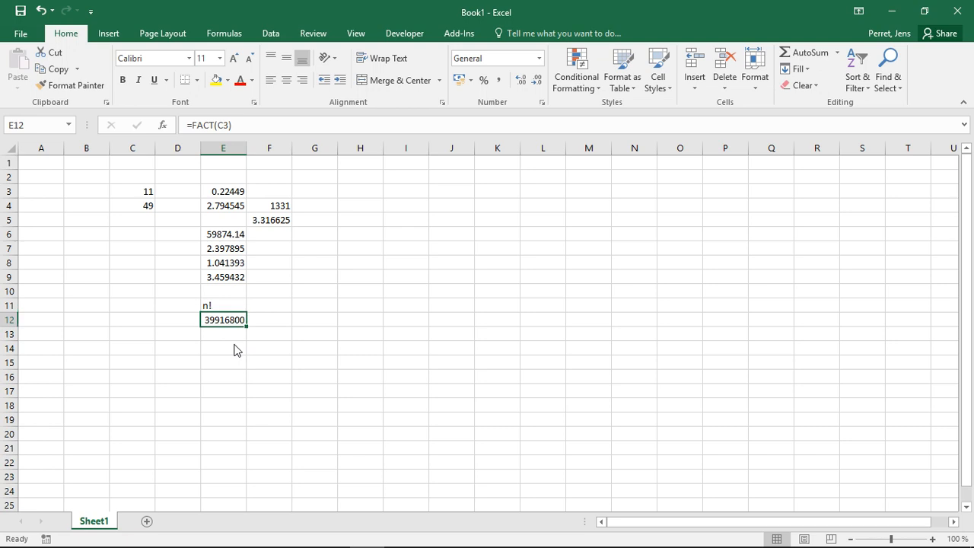
- Look up the sine functions SIN and SINH in a draft formula in cell E14, and clear the function name
key(Down)
key(Down)
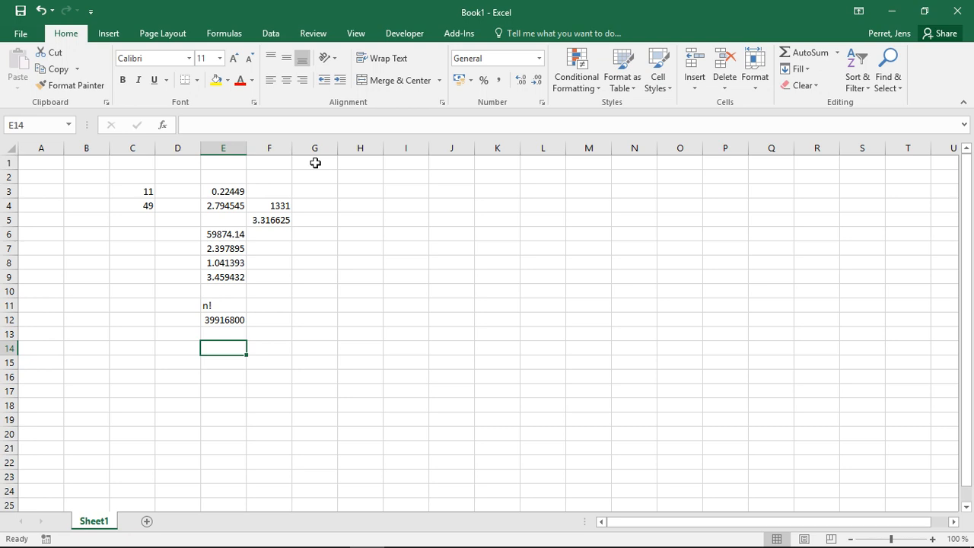
text(=SIN()
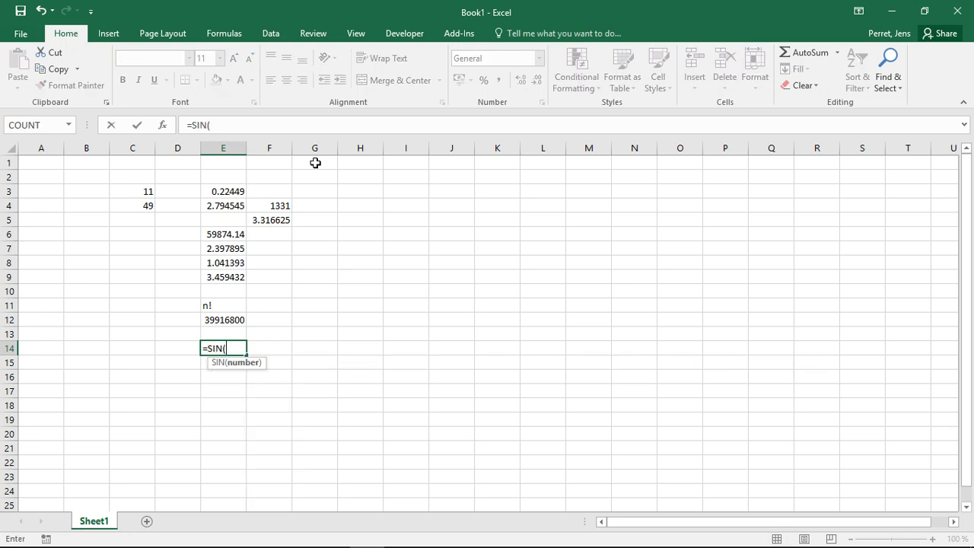
key(BackSpace)
key(Down)
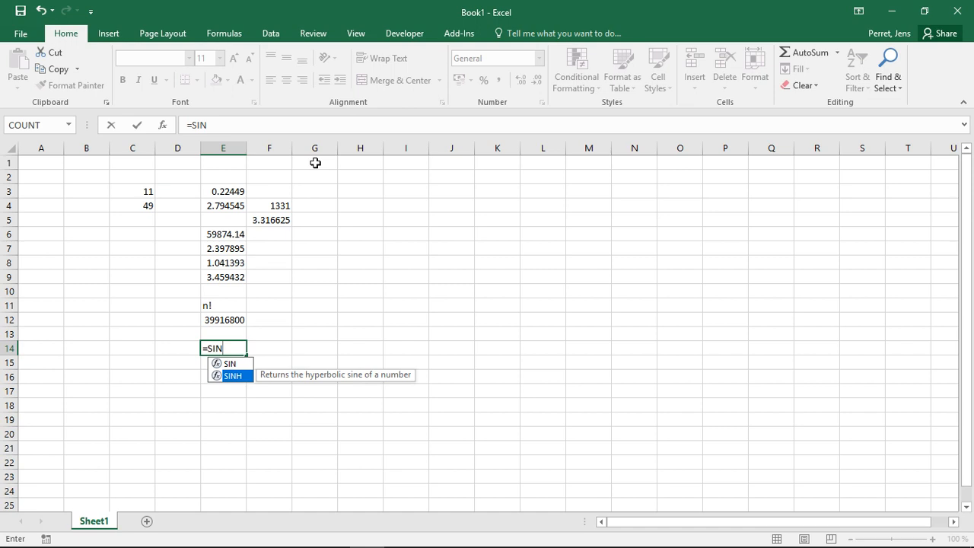
key(BackSpace)
key(BackSpace)
key(BackSpace)
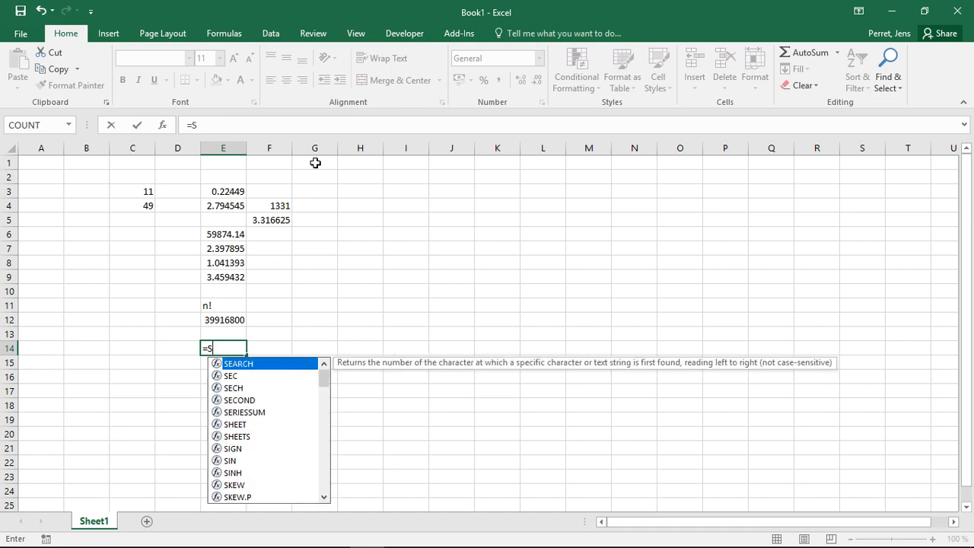
- Look up the cosine and tangent functions and their hyperbolic variants in the draft formula in E14, and clear each name
text(cos)
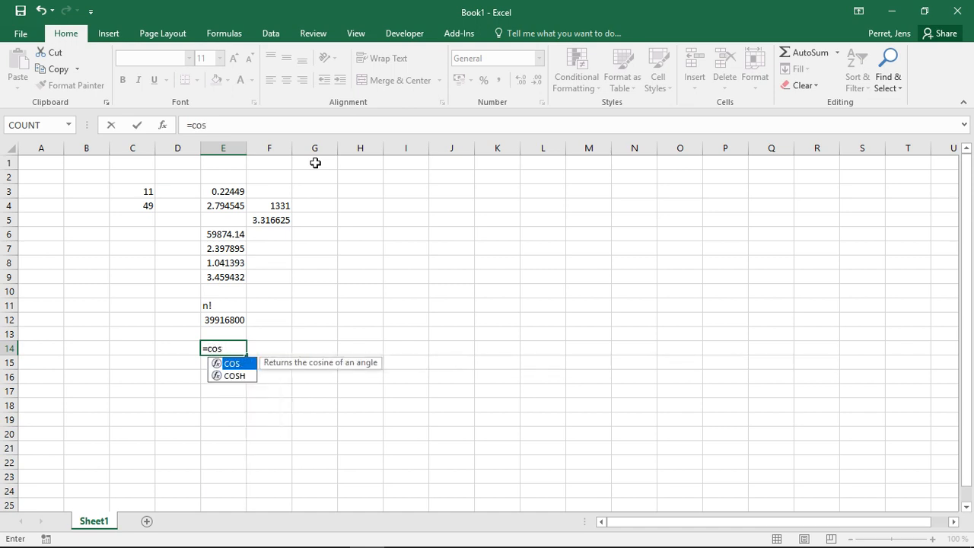
key(Down)
key(Up)
key(BackSpace)
key(BackSpace)
key(BackSpace)
text(tan)
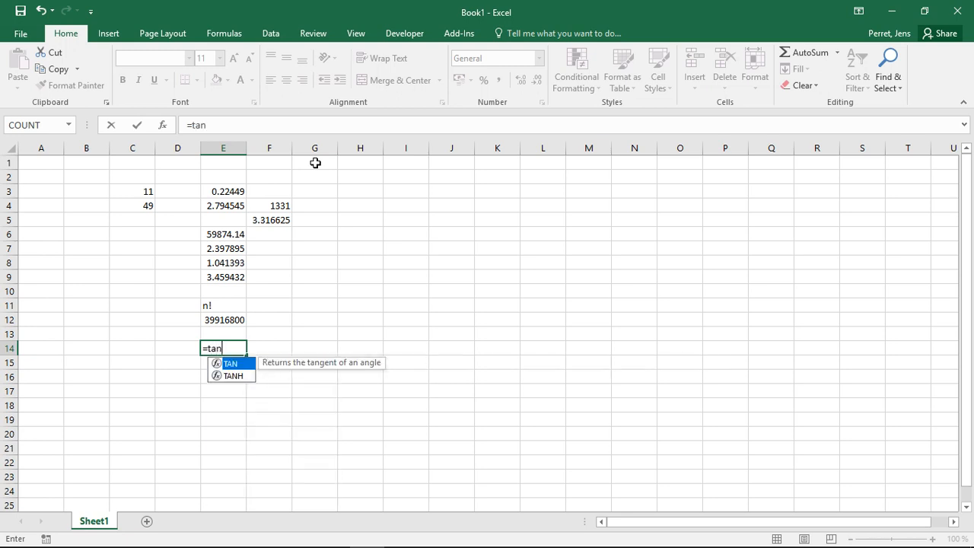
key(Down)
key(Up)
key(BackSpace)
key(BackSpace)
key(BackSpace)
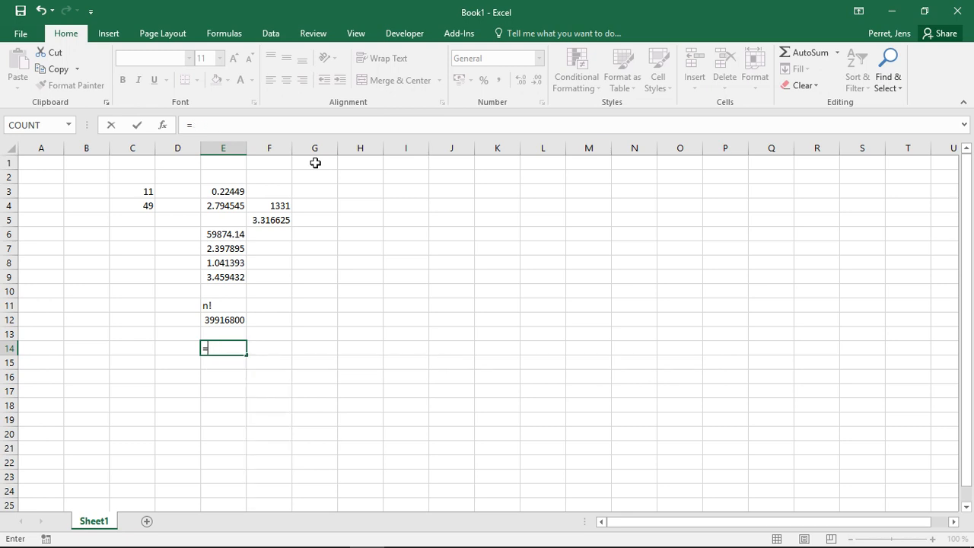
- Look up the inverse functions for tangent, sine, cosine and cotangent in the draft formula in cell E14, and clear the entries
text(at)
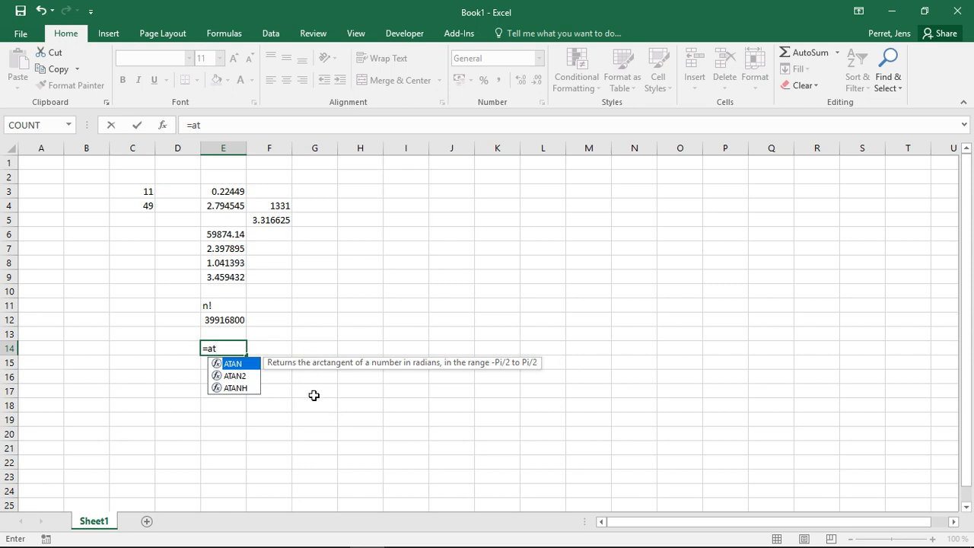
key(Down)
key(Down)
key(Up)
key(Up)
key(BackSpace)
key(BackSpace)
text(as)
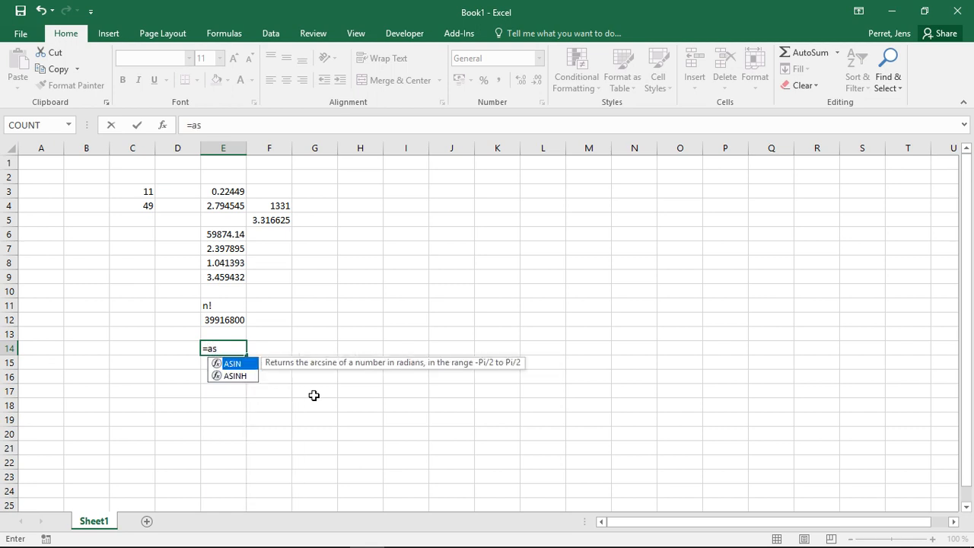
key(BackSpace)
text(co)
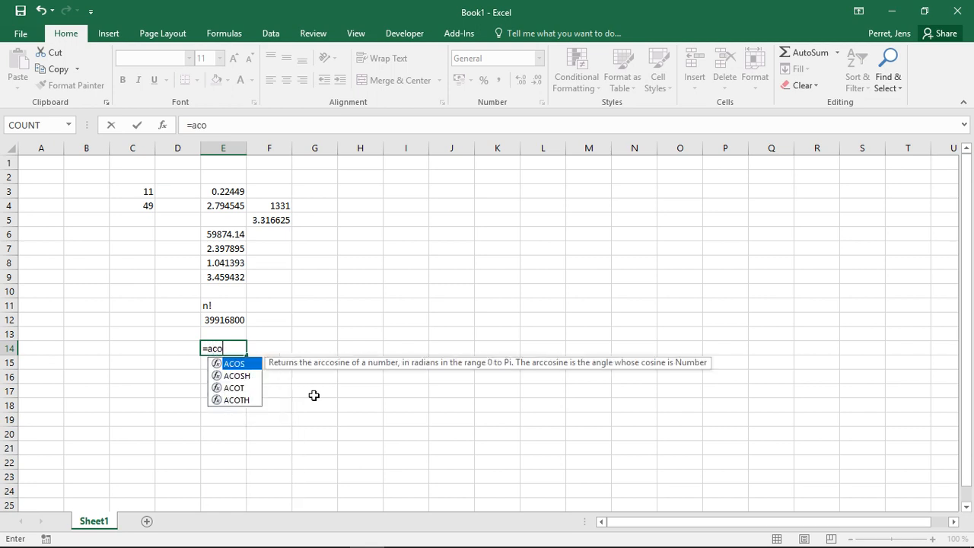
key(Down)
key(Down)
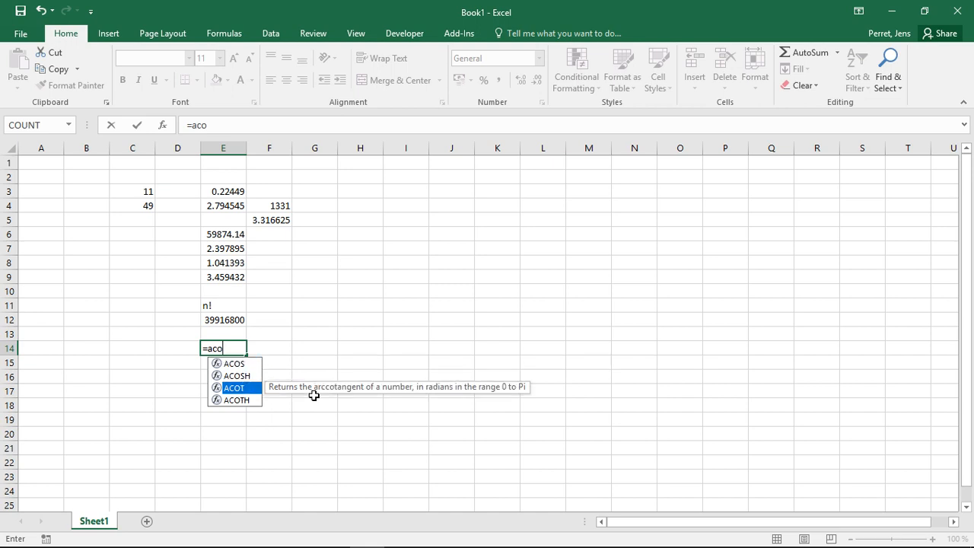
key(BackSpace)
key(BackSpace)
key(BackSpace)
key(BackSpace)
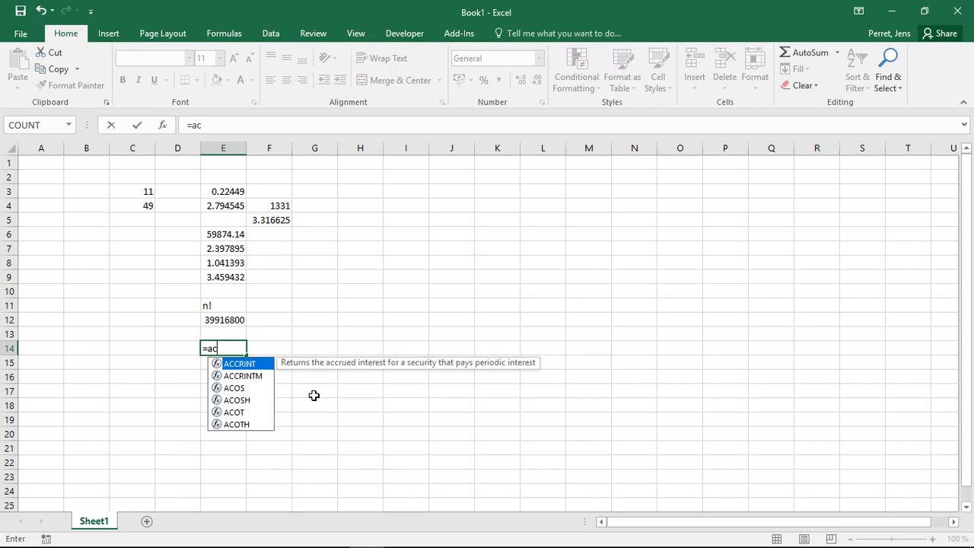